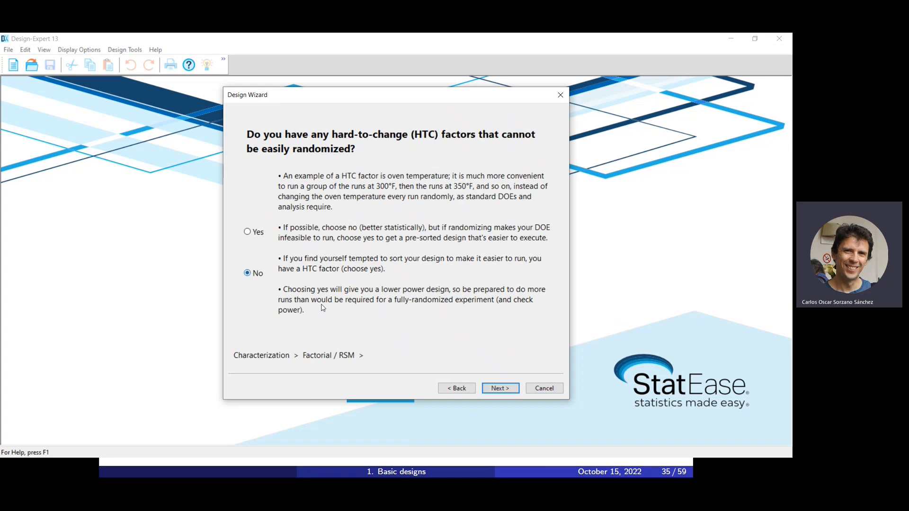
Step: Configure the design with no hard-to-change factors and all categoric factors, and set the number of categoric factors to 3
left_click(501, 389)
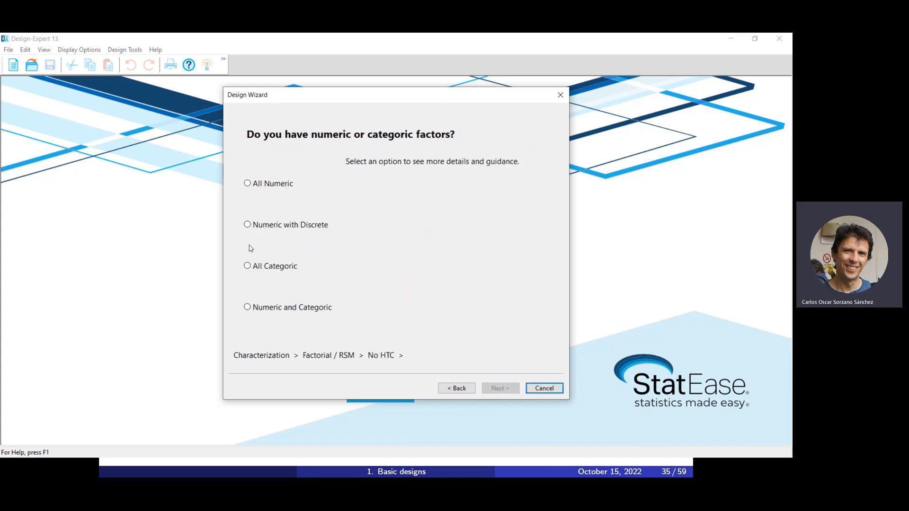
left_click(263, 267)
left_click(497, 387)
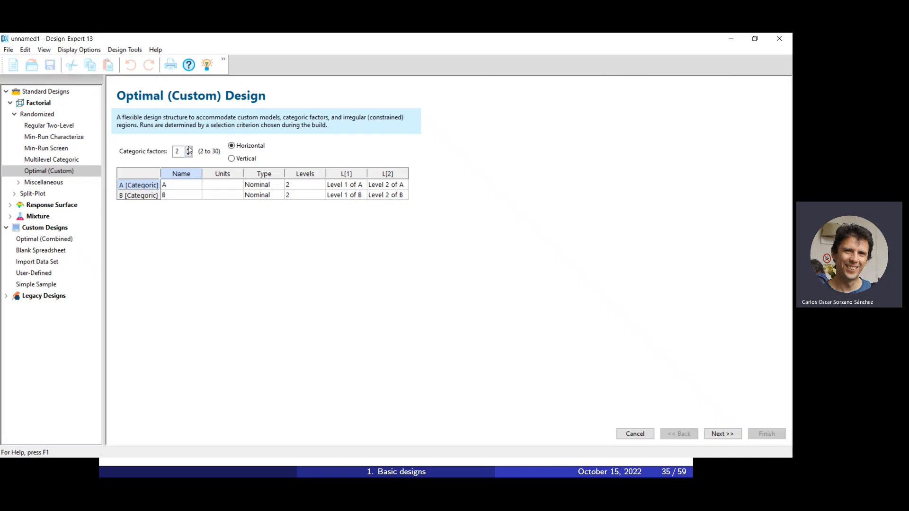
left_click(189, 149)
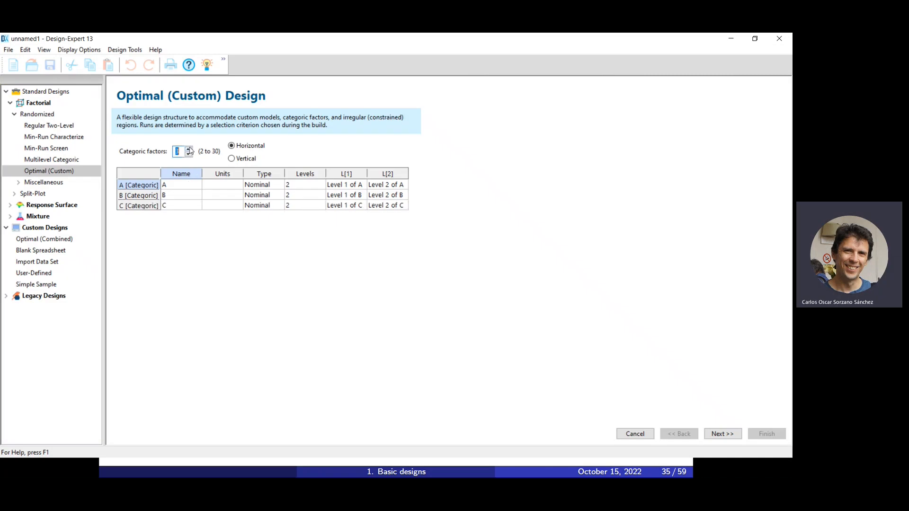
Step: Name factor A Species and give it the levels Frog and Toad
left_click(186, 184)
type("Species")
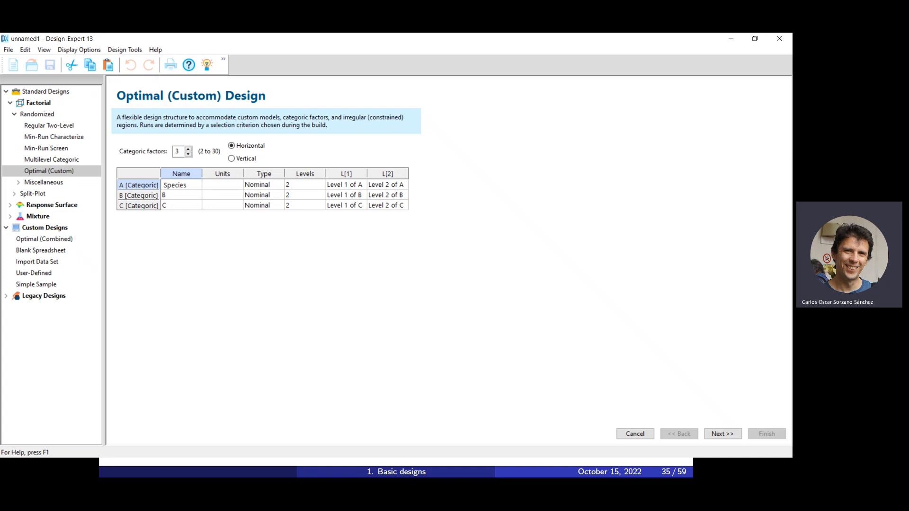
left_click(344, 185)
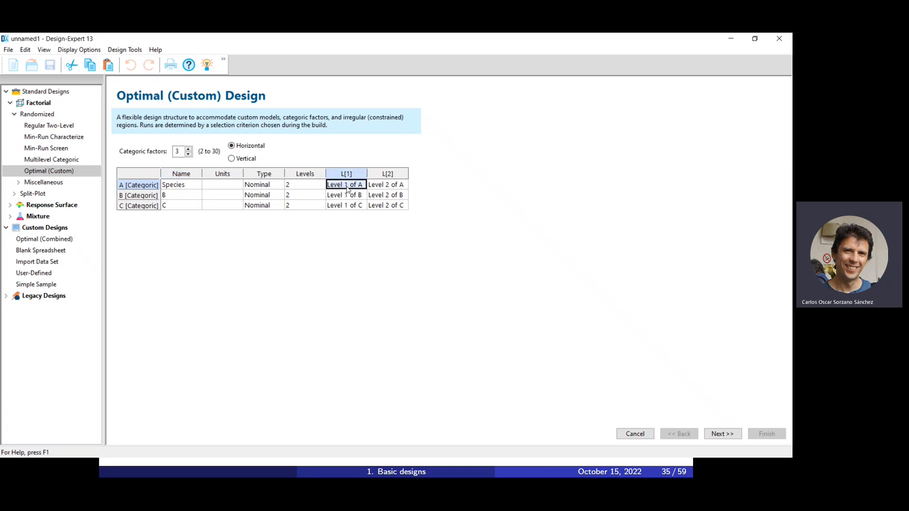
type("Frog")
key("Tab")
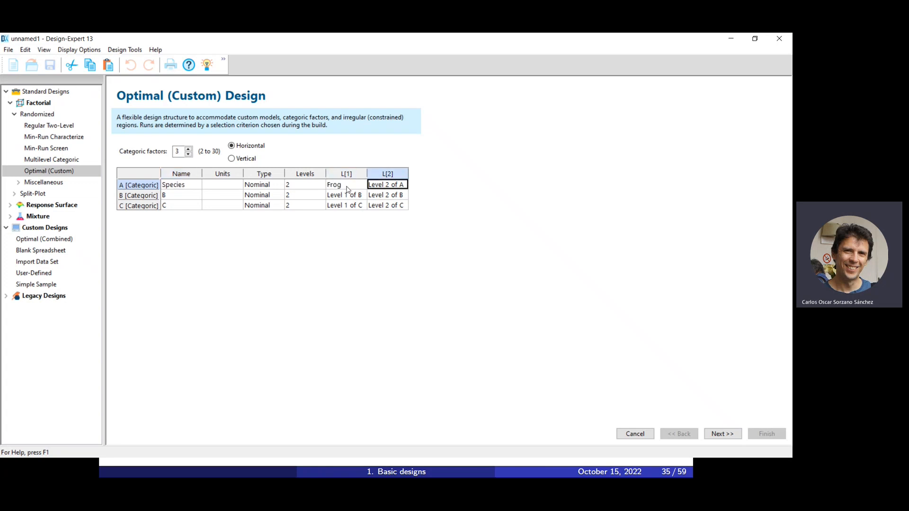
type("Toad")
Step: Name factor B Moisture and give it the levels Wet and Dry
left_click(189, 197)
type("Mois")
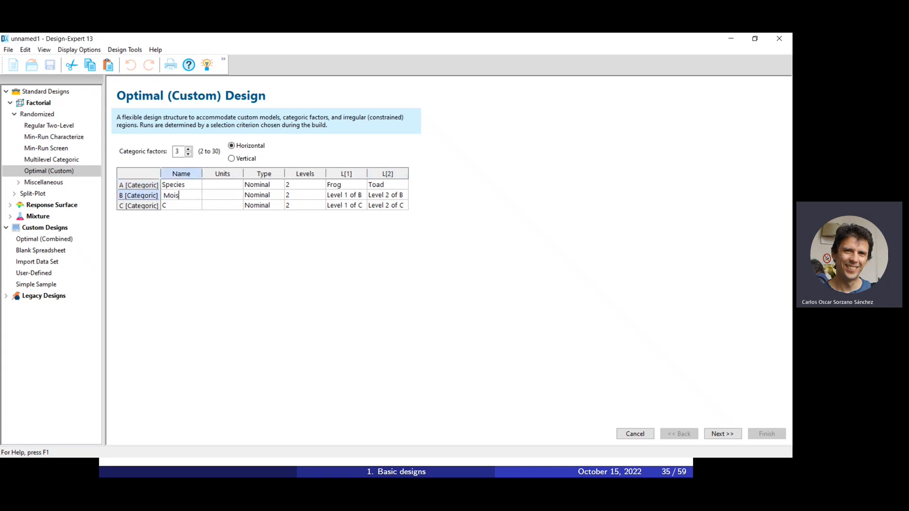
type("ture")
left_click(366, 196)
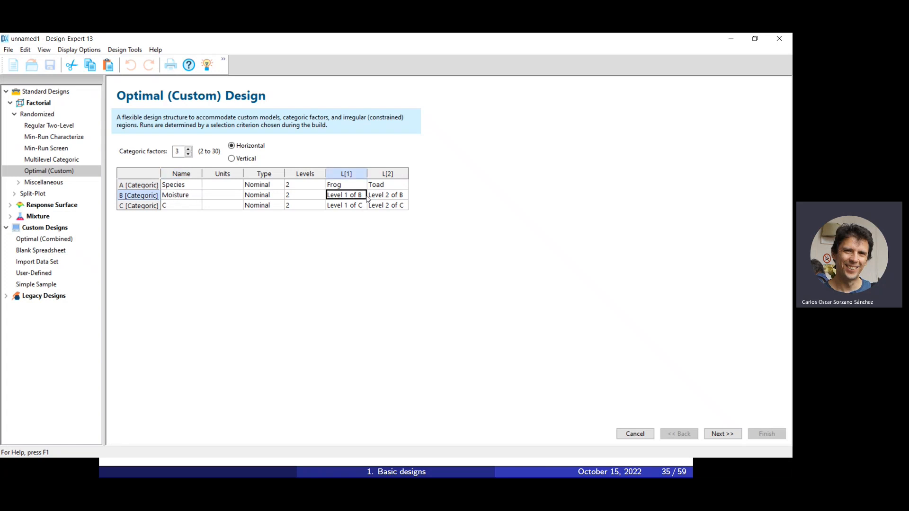
left_click(363, 198)
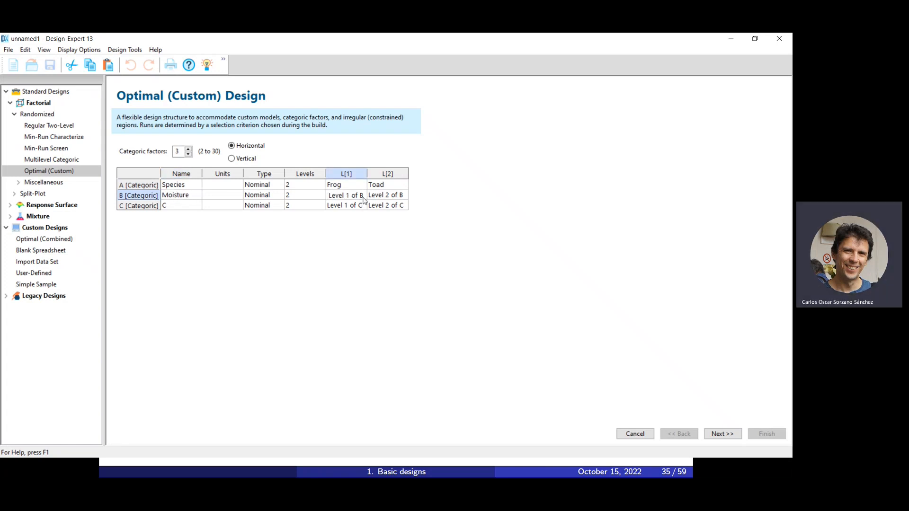
key("shift+Home")
type("Wet")
key("Tab")
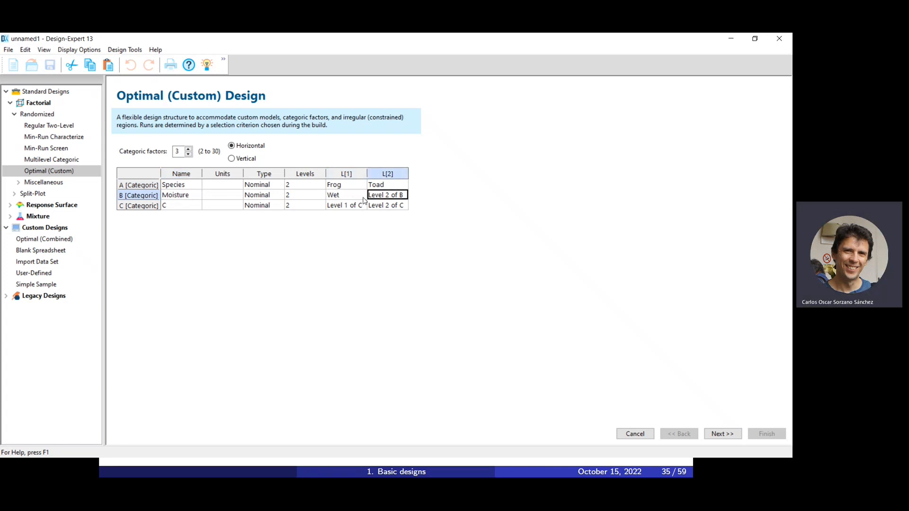
type("Dry")
key("Tab")
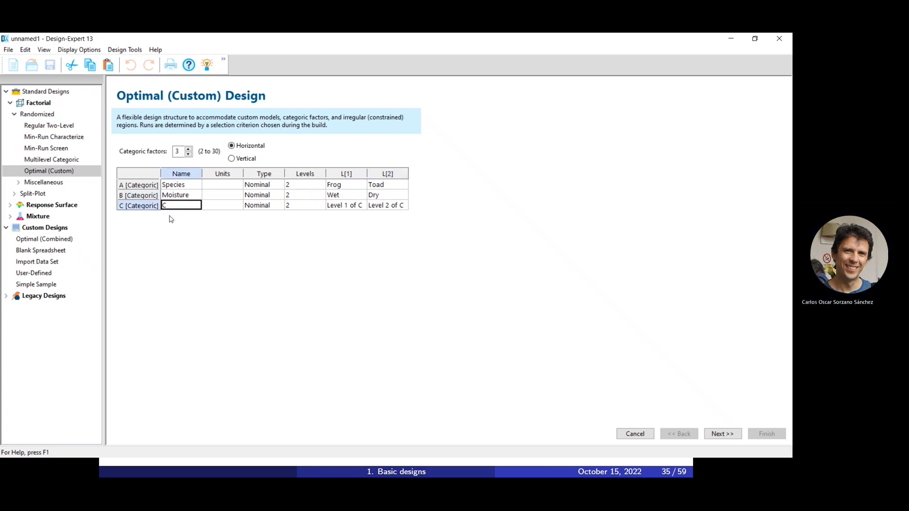
Step: Name factor C Hormone
left_click(184, 206)
type("Hormon")
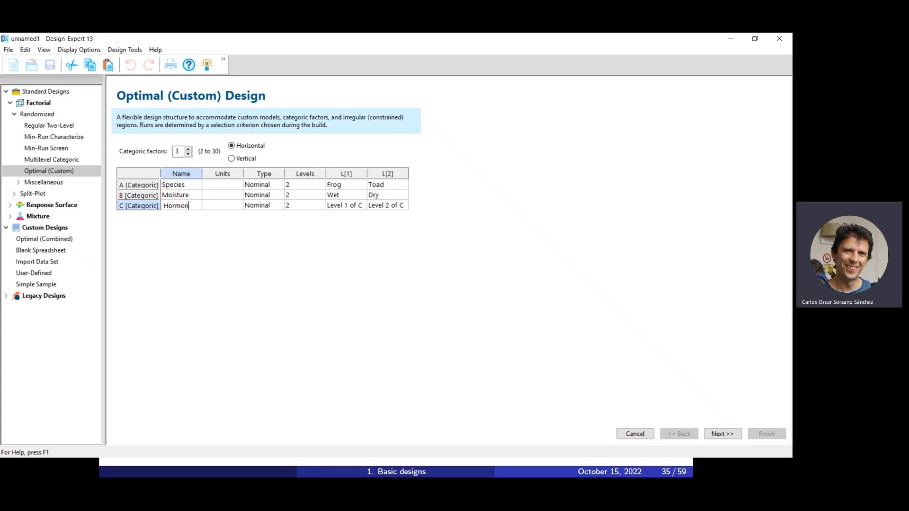
type("e")
key("Tab")
key("Tab")
key("Tab")
key("Tab")
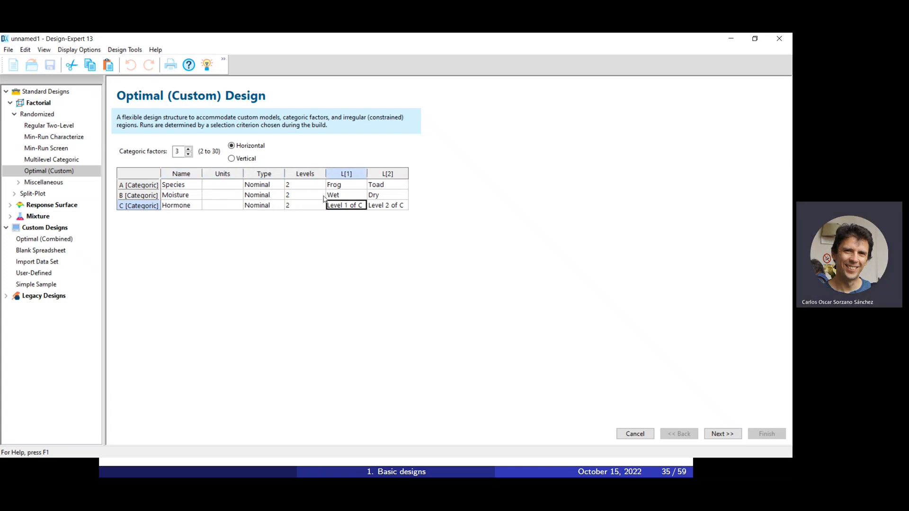
Step: Rename factor C as Treatment and give it the levels Control and Hormone
left_click(189, 207)
left_click(189, 207)
type("T")
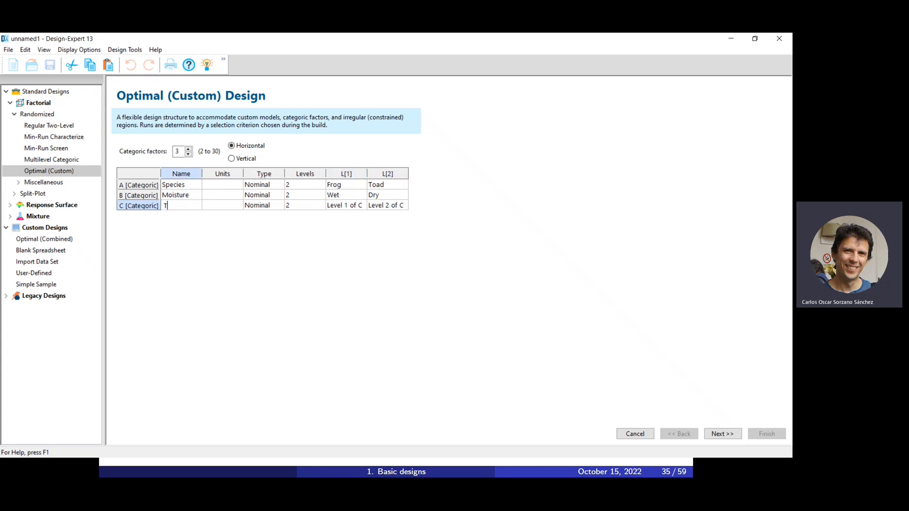
type("reatment")
key("Tab")
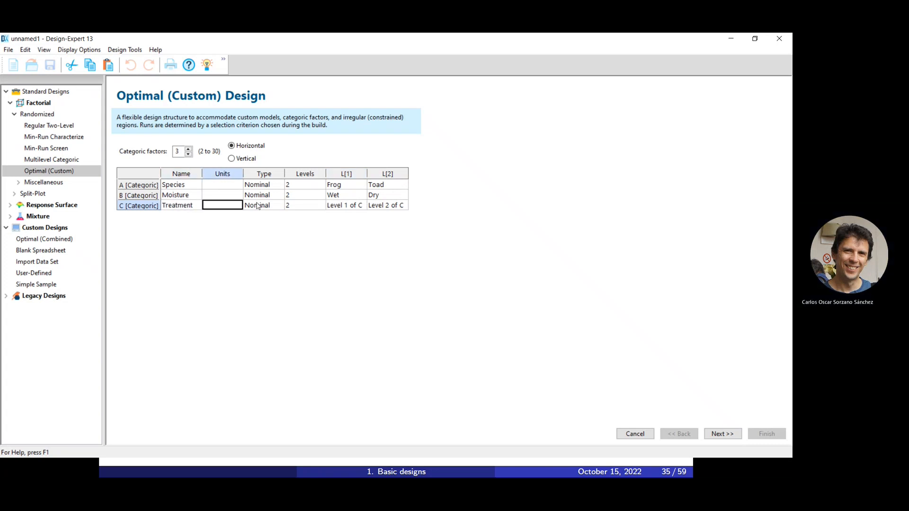
left_click(346, 206)
left_click(347, 207)
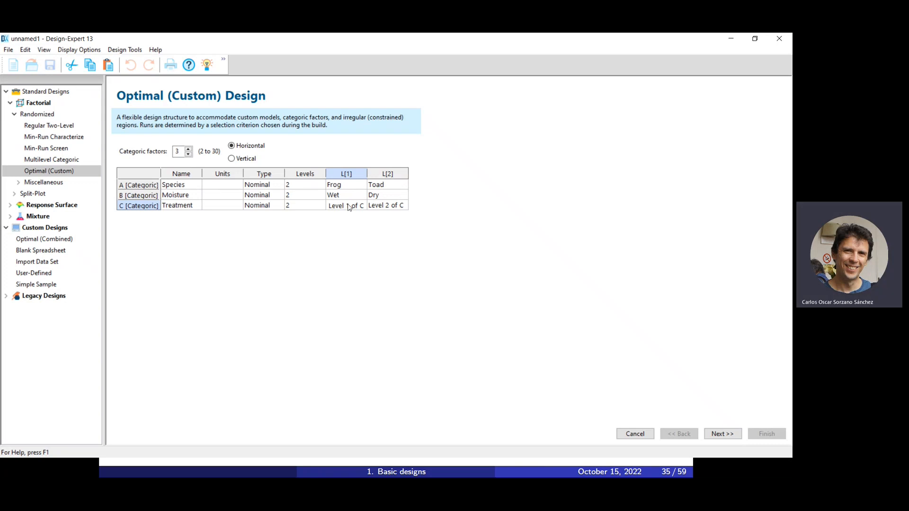
key("shift+End")
type("Control")
key("Tab")
type("Hormon")
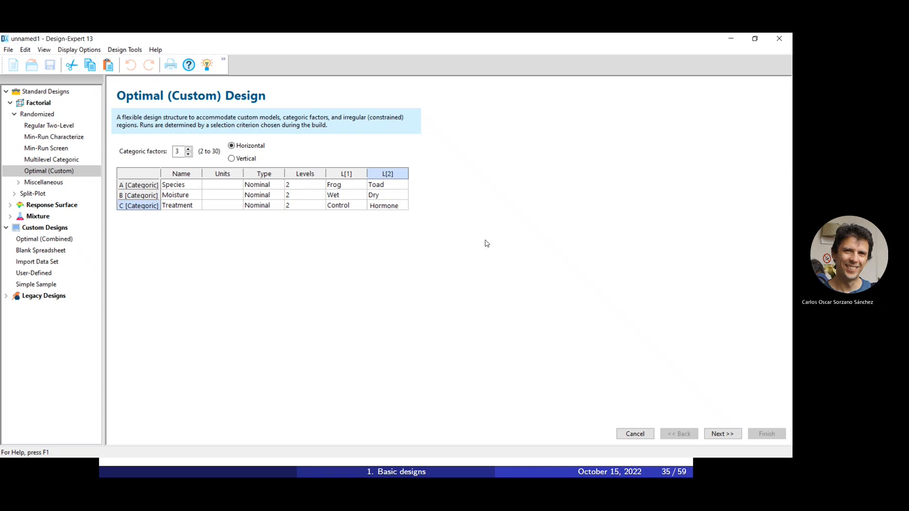
left_click(396, 198)
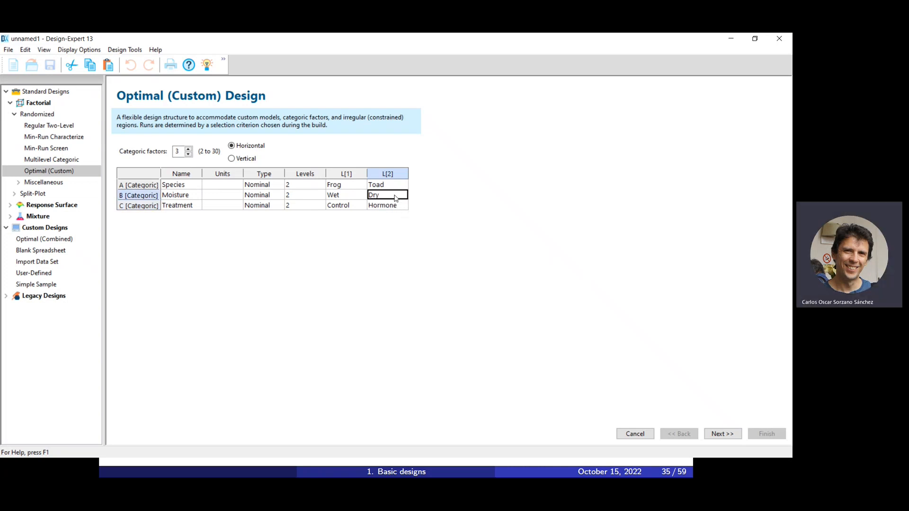
Step: Proceed to the optimal design's run settings and open the base model for editing
left_click(731, 430)
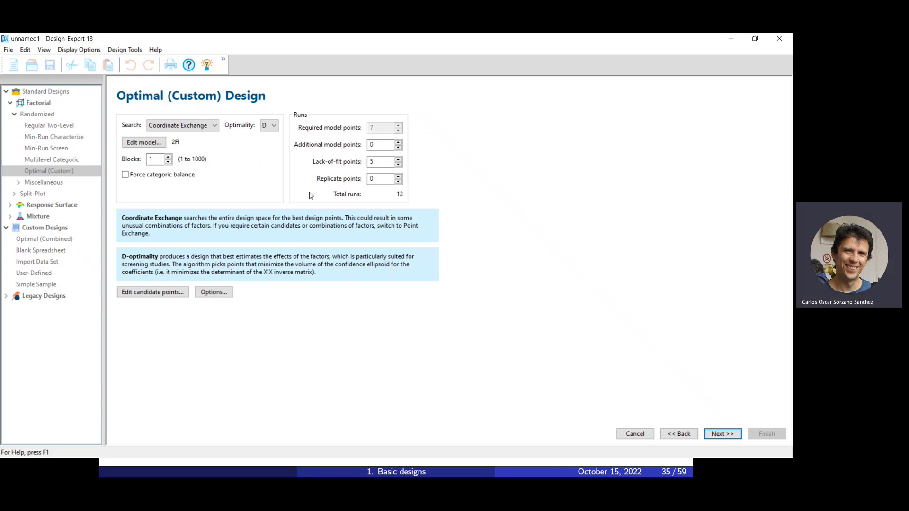
left_click(135, 144)
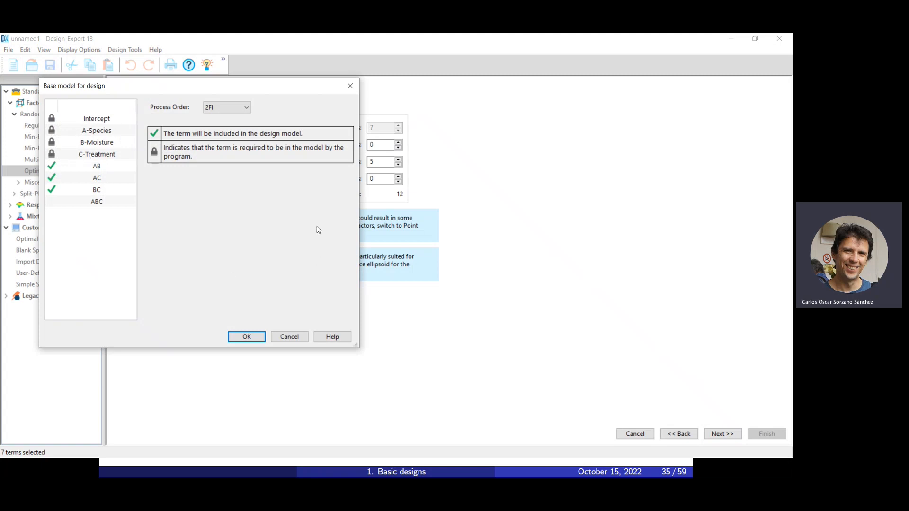
Step: Switch to the lecture slides to review the Example 4 factorial model and its ANOVA tables, and return to Design-Expert
left_click(593, 468)
scroll(546, 332, "up", 1)
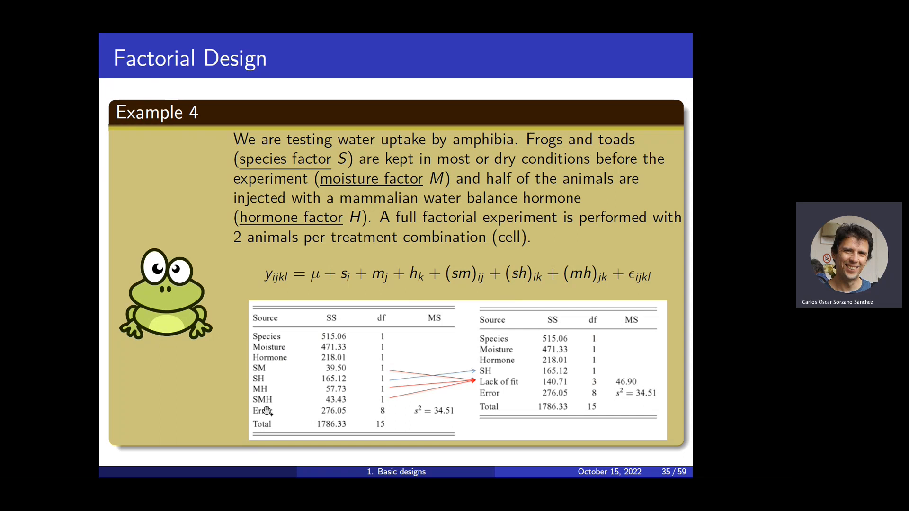
key("alt+Tab")
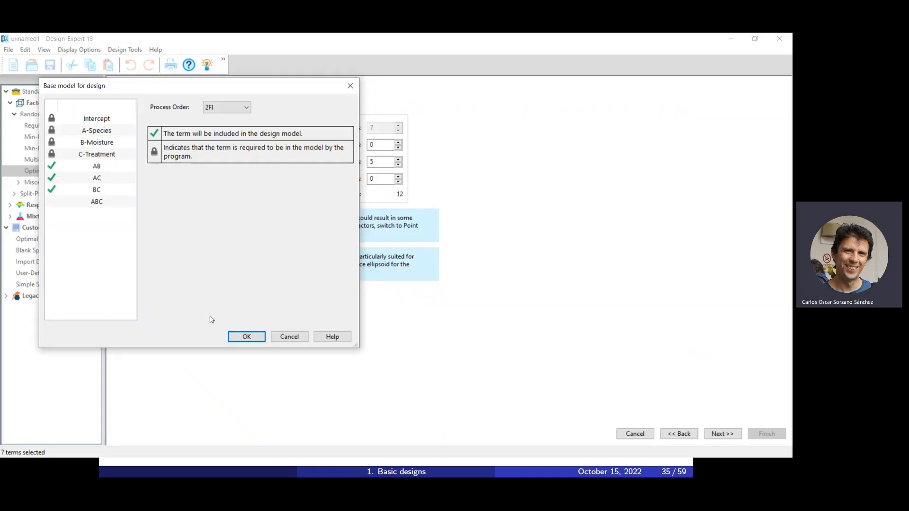
Step: Add the three-factor interaction ABC to the base model
left_click(53, 202)
left_click(53, 202)
left_click(51, 202)
Step: Try excluding the AC interaction from the base model and include it again
left_click(232, 107)
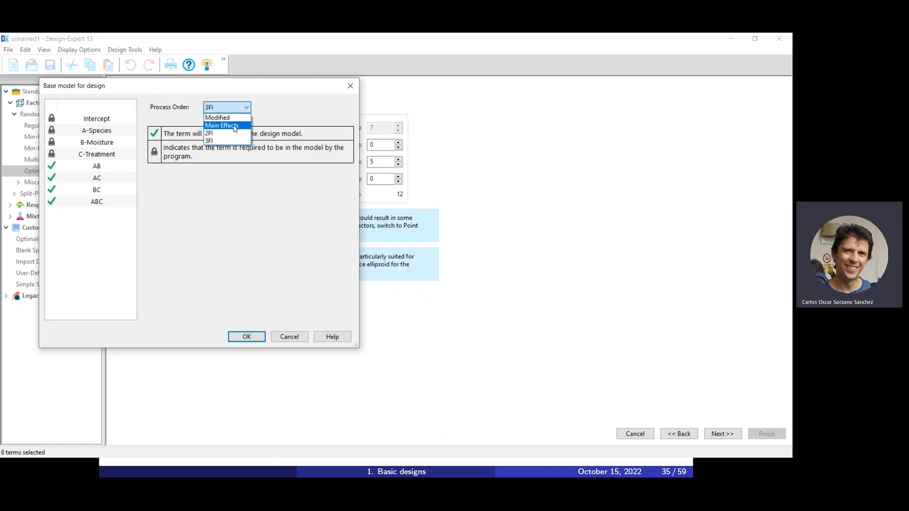
left_click(53, 182)
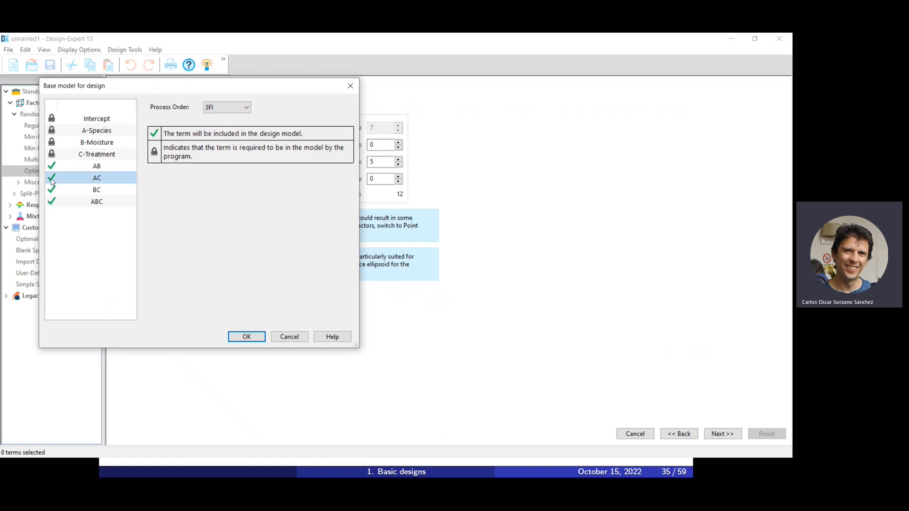
left_click(53, 182)
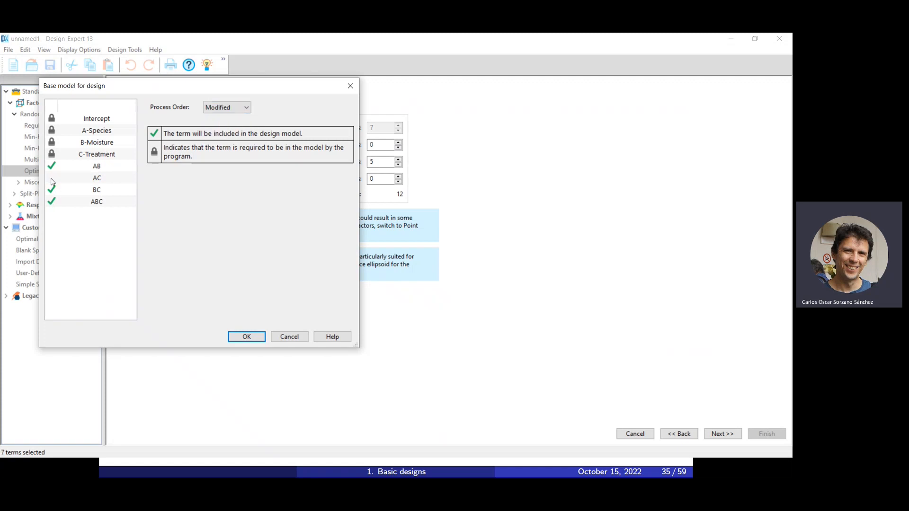
left_click(214, 109)
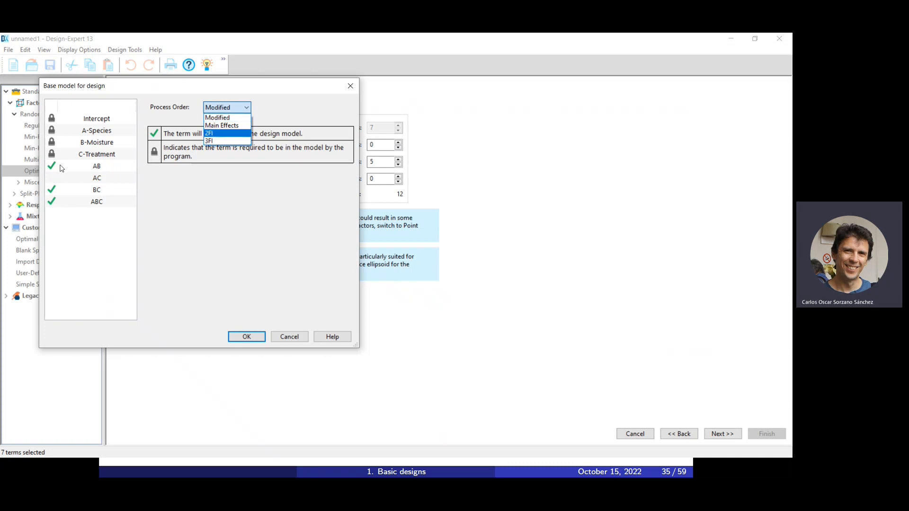
left_click(55, 181)
left_click(54, 182)
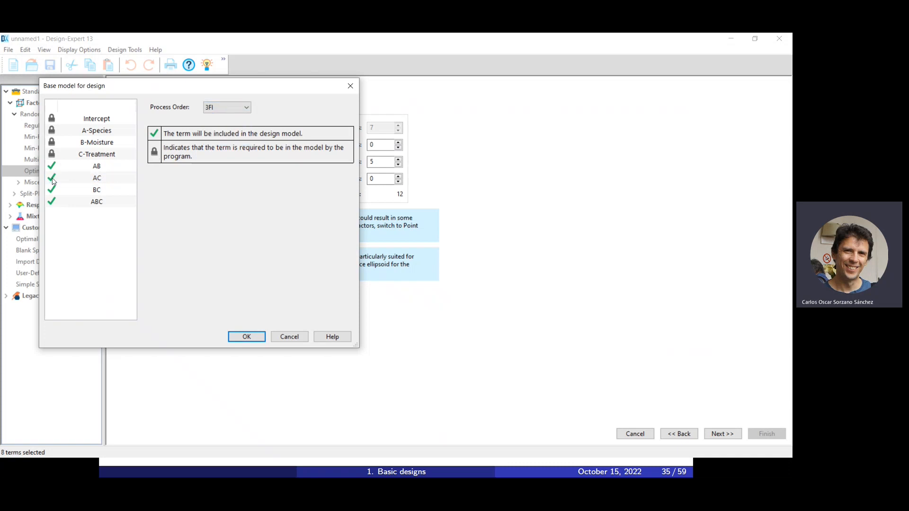
Step: Keep the process order at 3FI and accept the base model
left_click(226, 108)
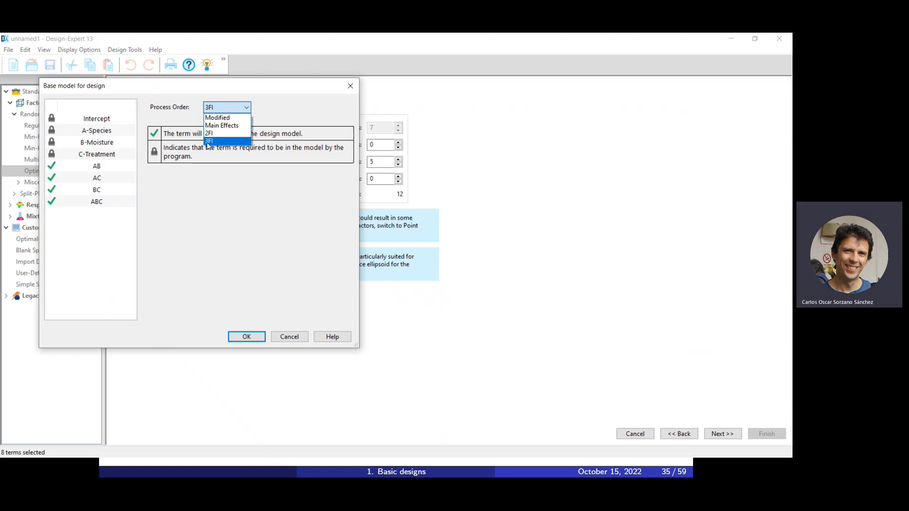
left_click(251, 315)
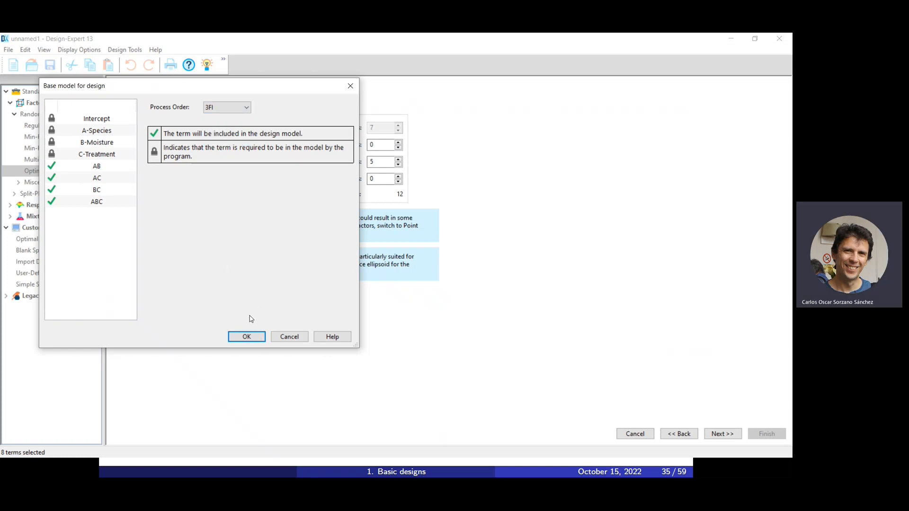
left_click(247, 337)
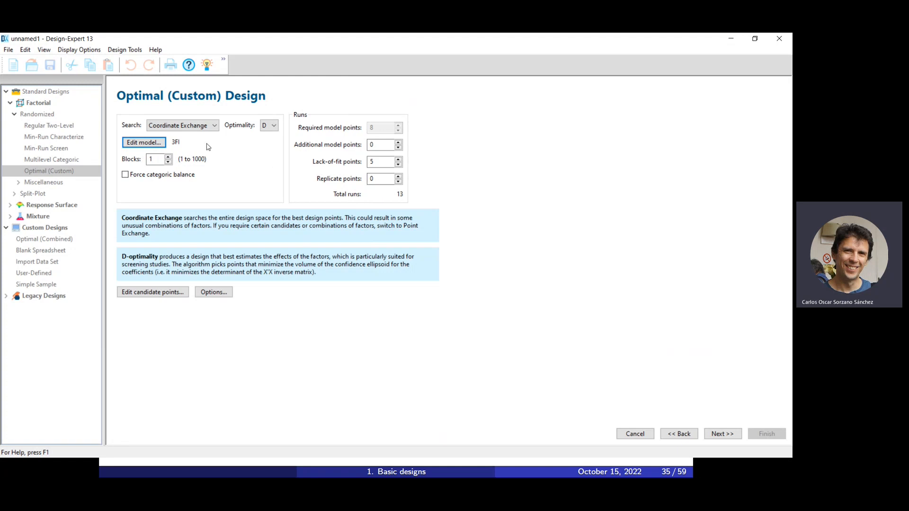
Step: Examine the purpose of the lack-of-fit points and recheck the terms included in the base model
double_click(382, 162)
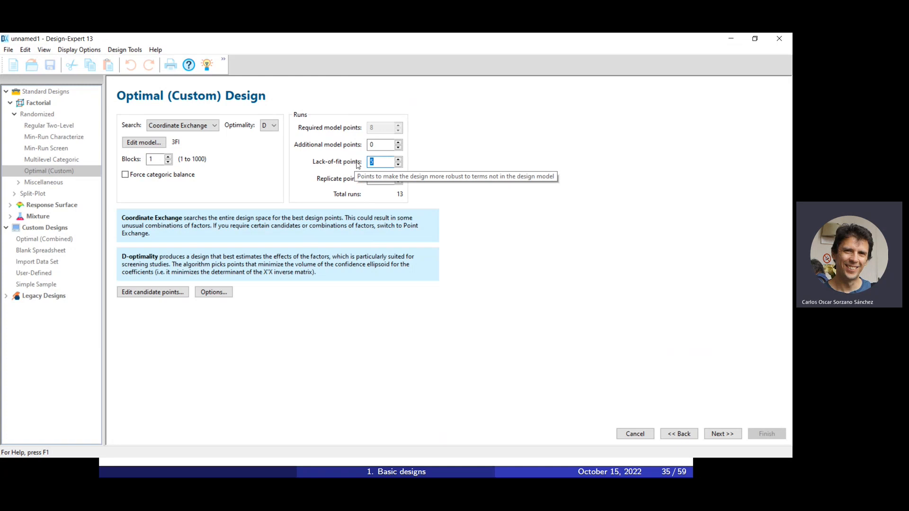
left_click(148, 144)
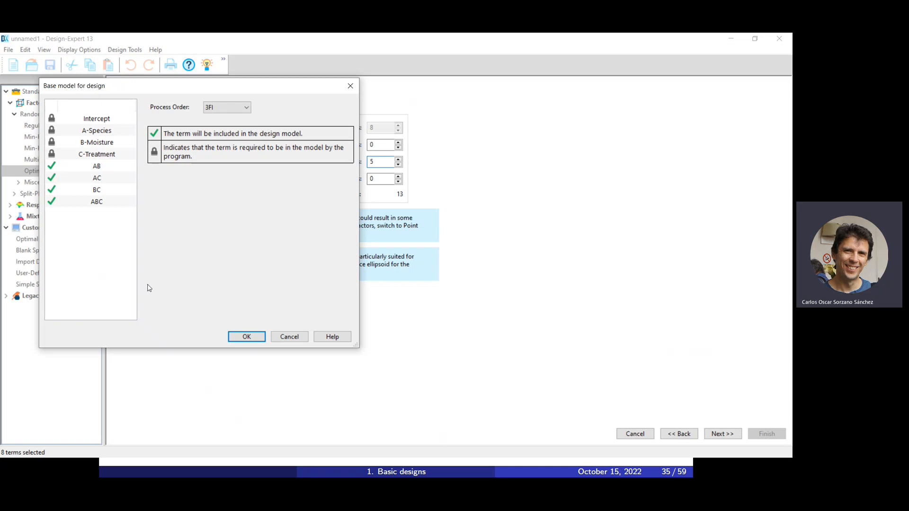
left_click(246, 337)
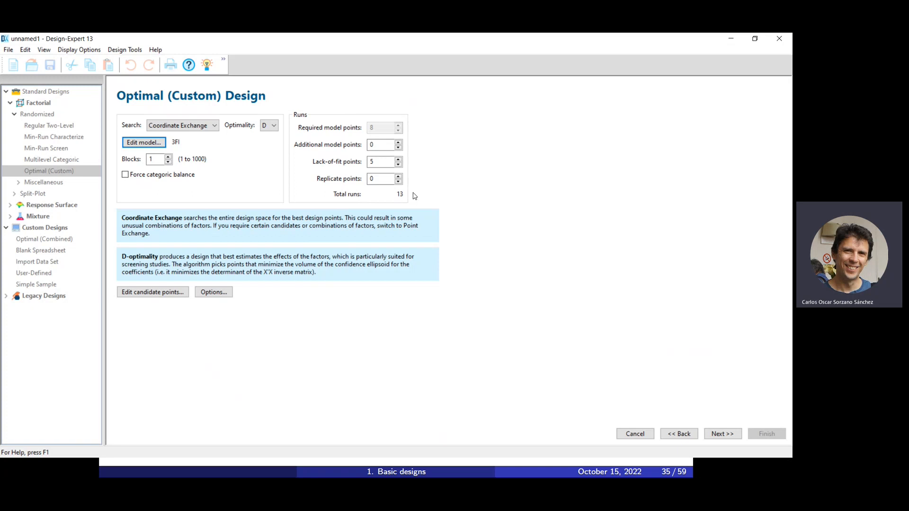
Step: Set the number of lack-of-fit points to 15
double_click(371, 162)
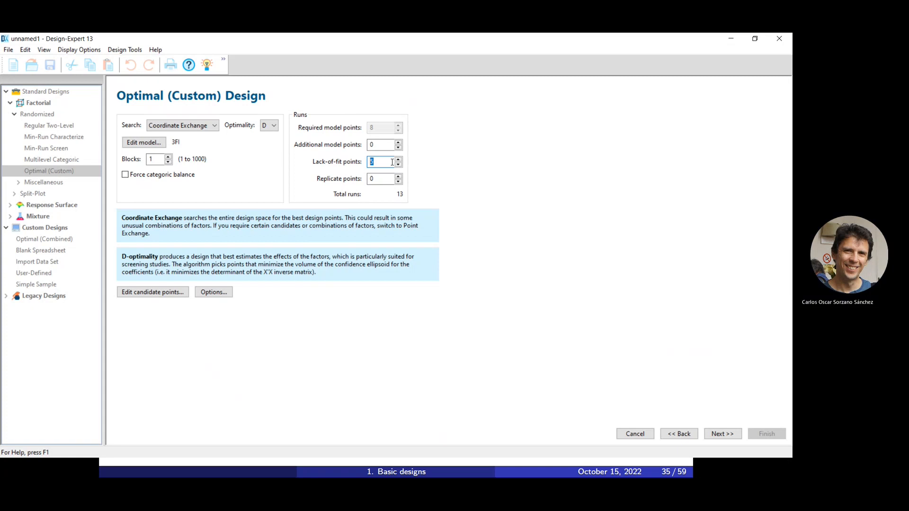
type("15")
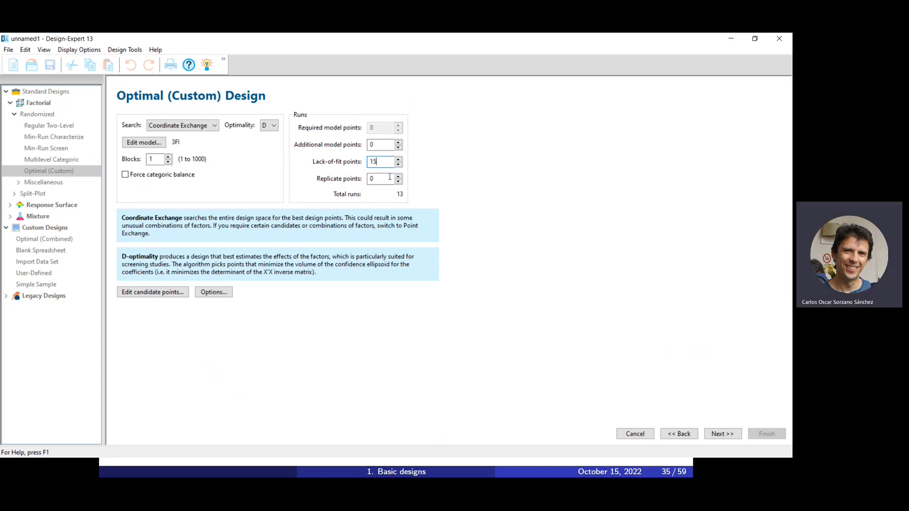
Step: Set the number of lack-of-fit points to 16
left_click(390, 177)
double_click(380, 162)
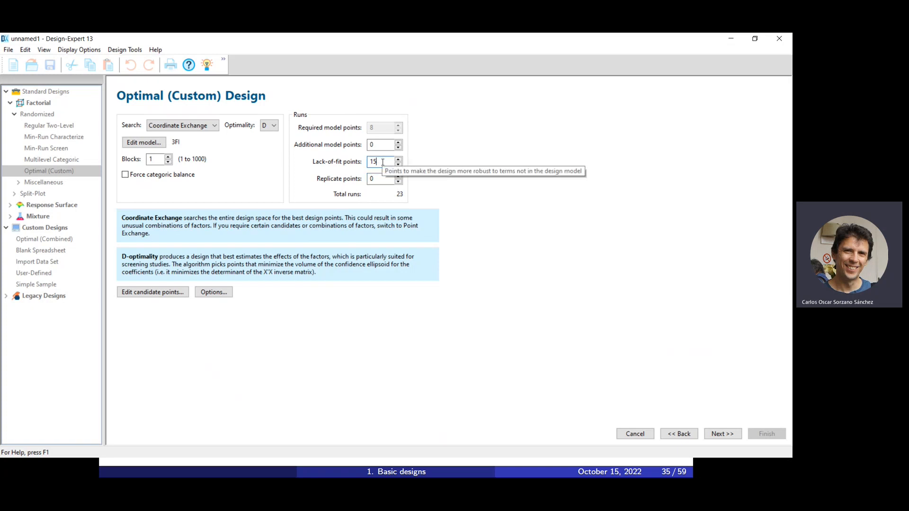
type("16")
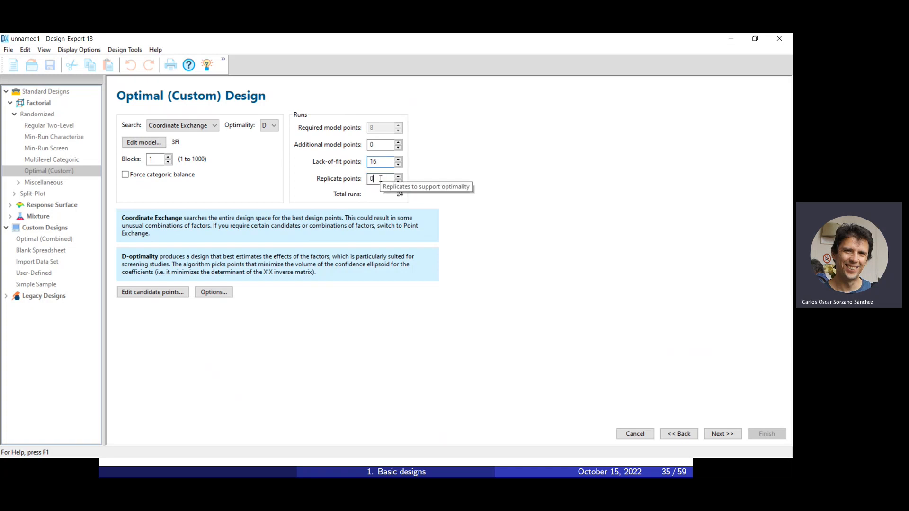
left_click(382, 179)
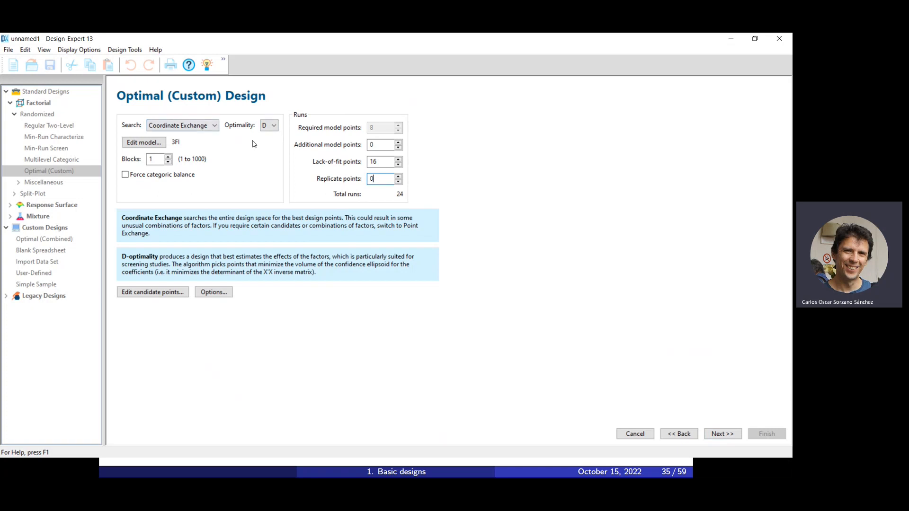
Step: Try A as the optimality criterion, read its description, and switch the criterion back to D
left_click(269, 125)
left_click(269, 152)
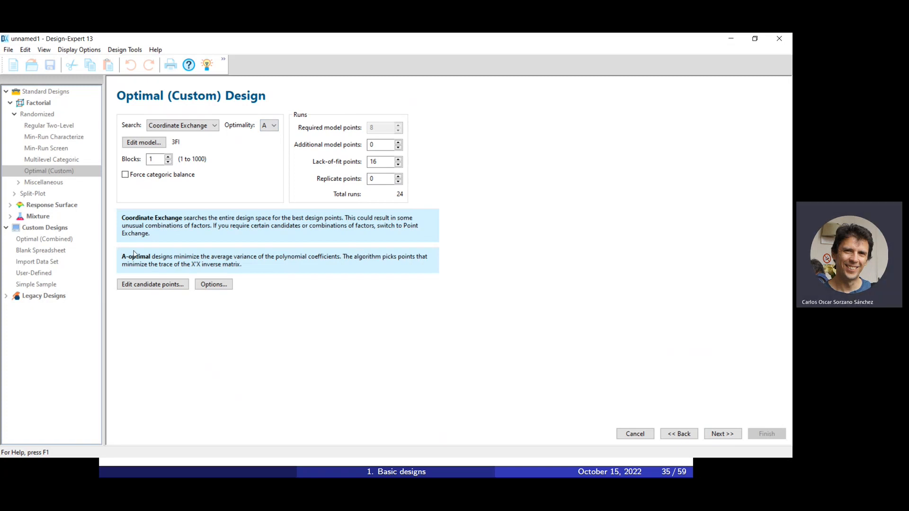
left_click_drag(122, 265, 215, 266)
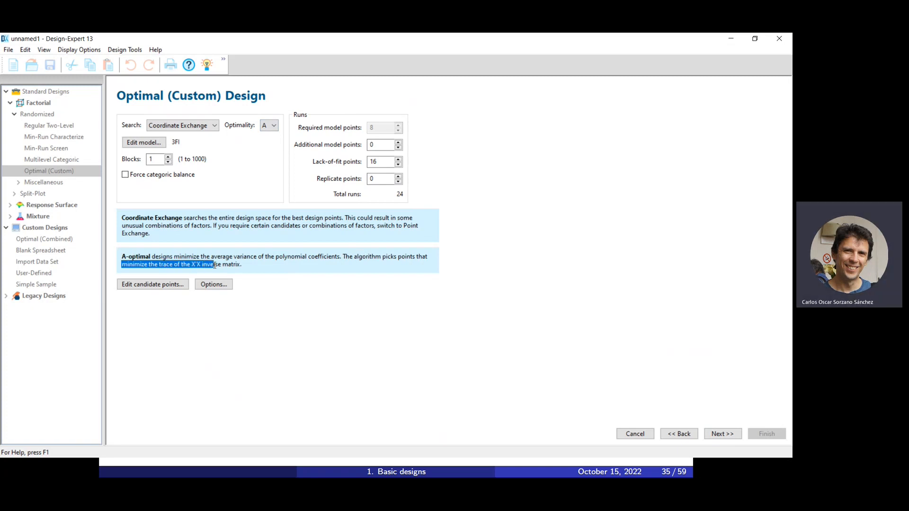
left_click(268, 125)
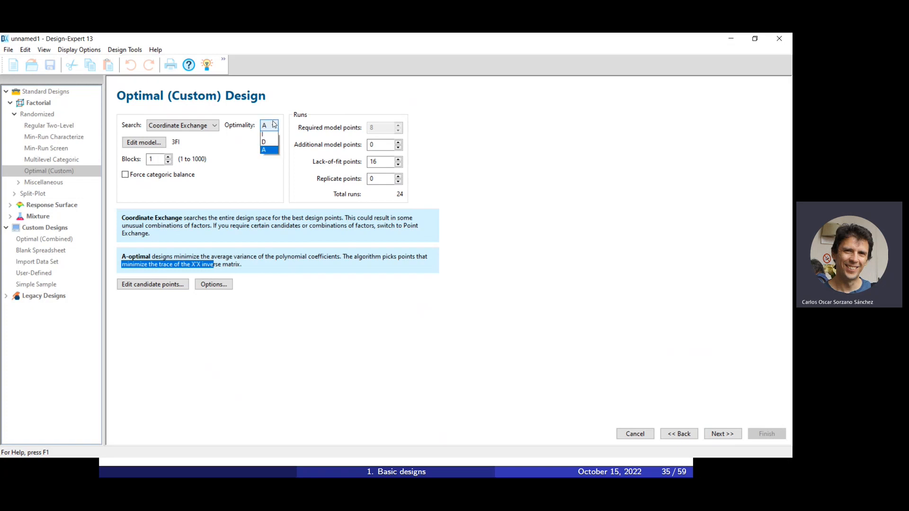
left_click(272, 144)
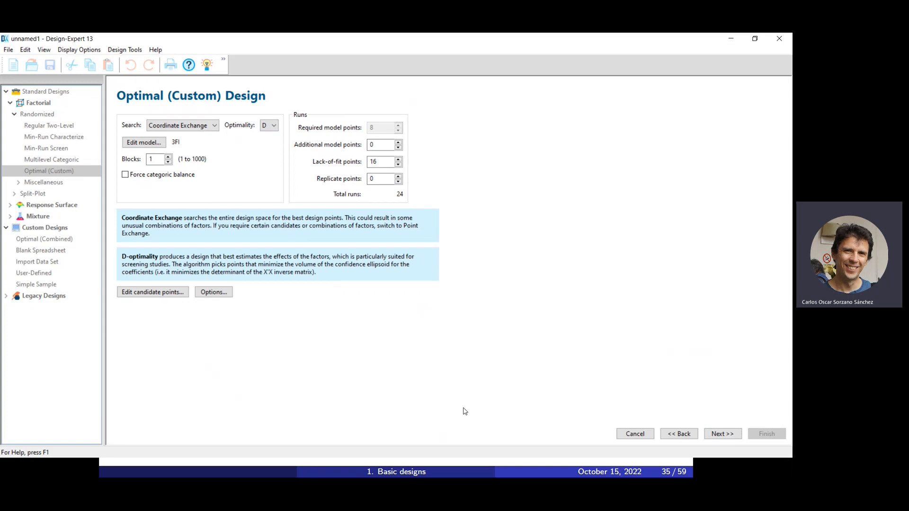
Step: Continue to the response definition and name the response WeightDiff
left_click(723, 435)
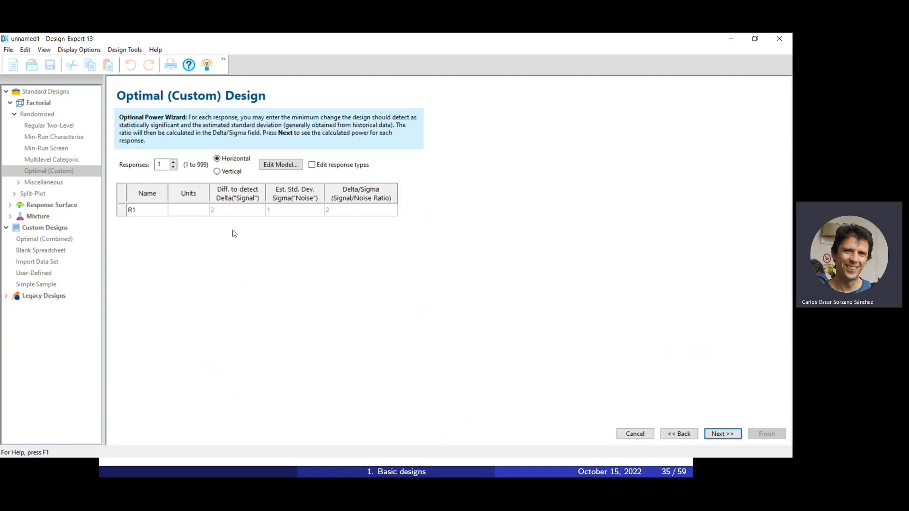
left_click(155, 210)
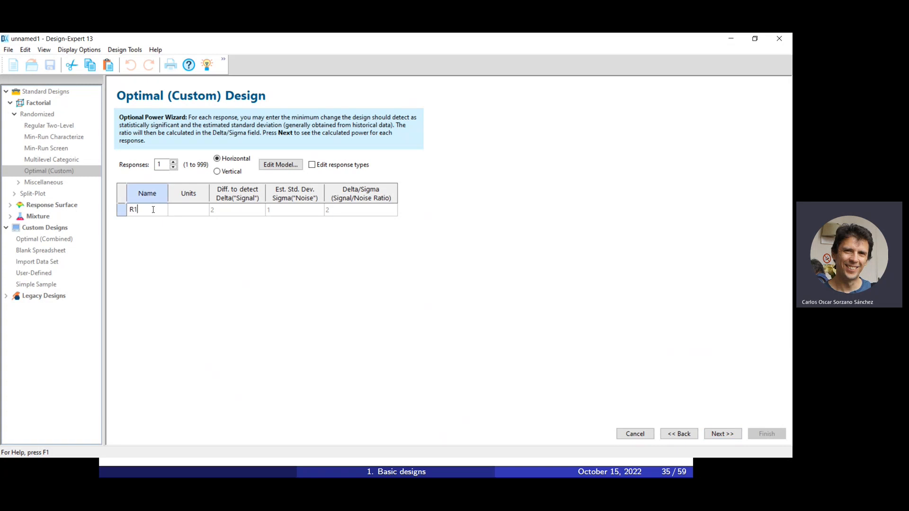
key("BackSpace")
key("BackSpace")
type("WeightDF")
key("BackSpace")
type("iff")
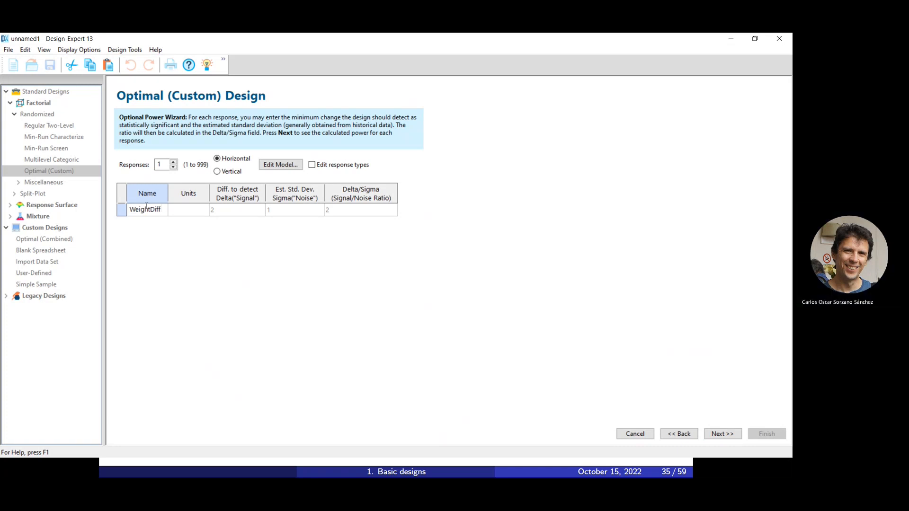
left_click(243, 214)
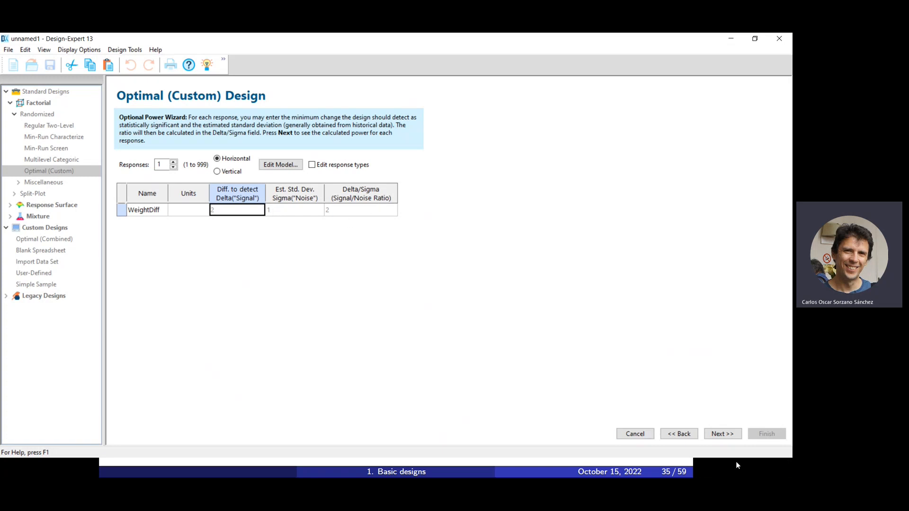
Step: Calculate the design power with the default signal and noise and examine the power for factors A, B and C
left_click(723, 434)
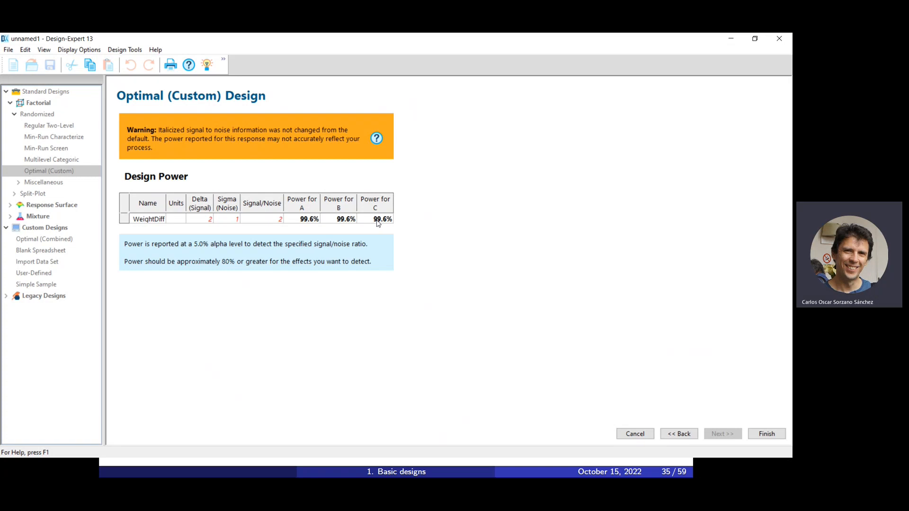
left_click_drag(337, 219, 387, 219)
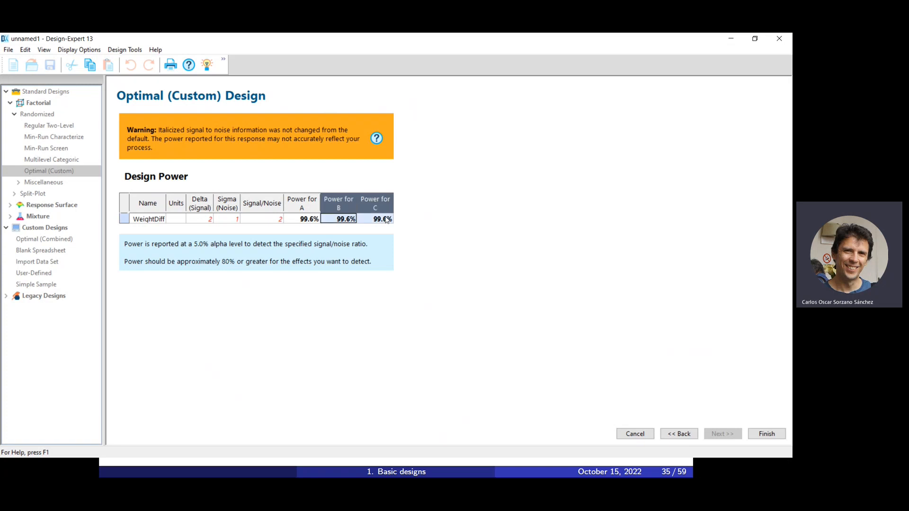
left_click(388, 220)
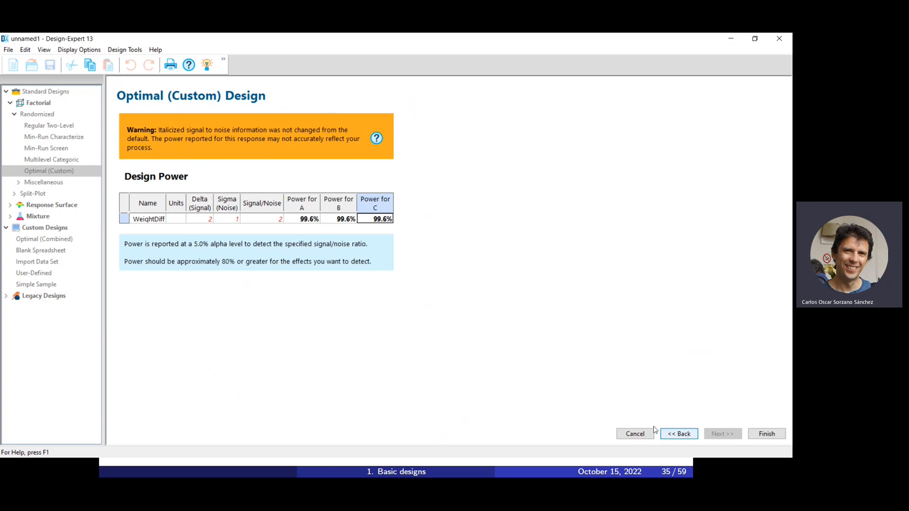
left_click_drag(202, 220, 270, 225)
left_click(190, 220)
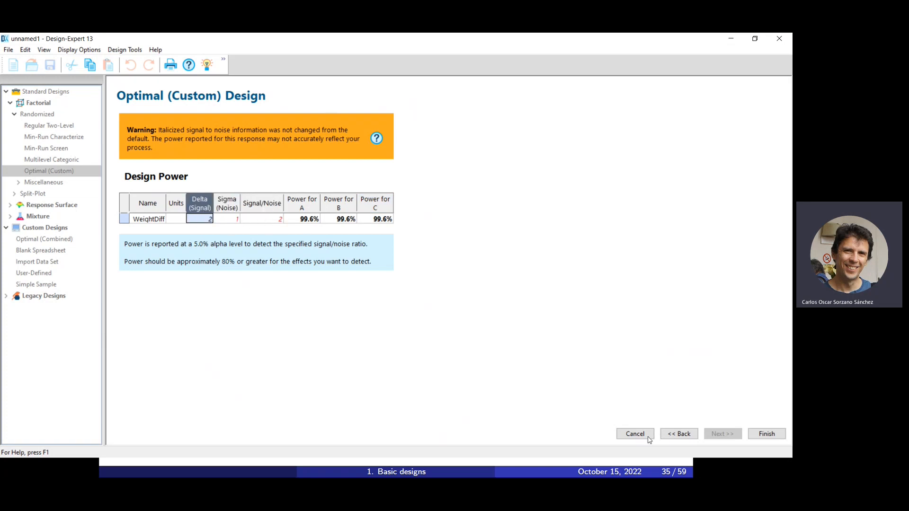
Step: Return to the response definition, set WeightDiff's difference to detect to 1, and recalculate the design power
left_click(681, 434)
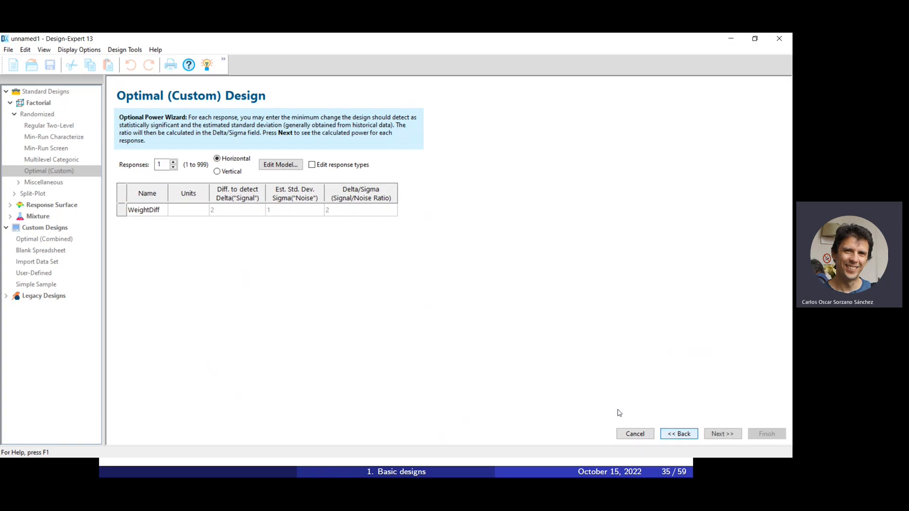
left_click(223, 211)
left_click(225, 214)
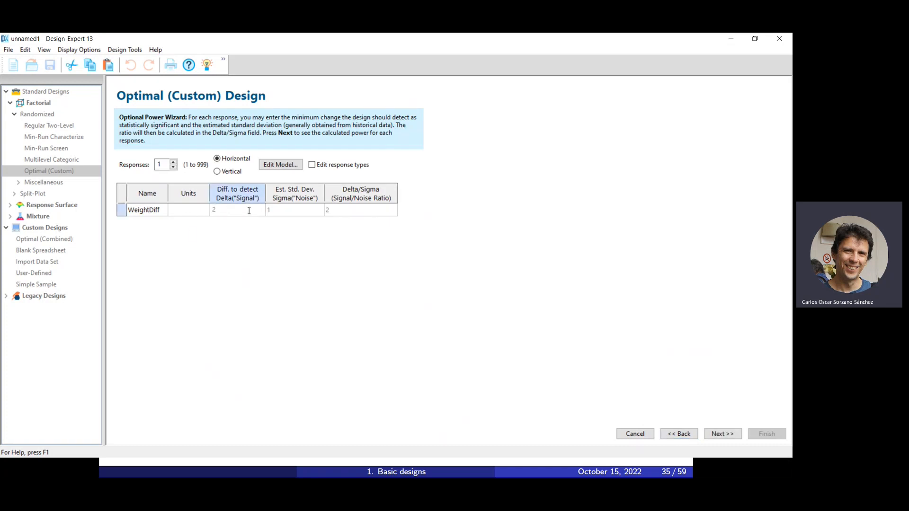
key("BackSpace")
type("1")
left_click(308, 214)
left_click(723, 435)
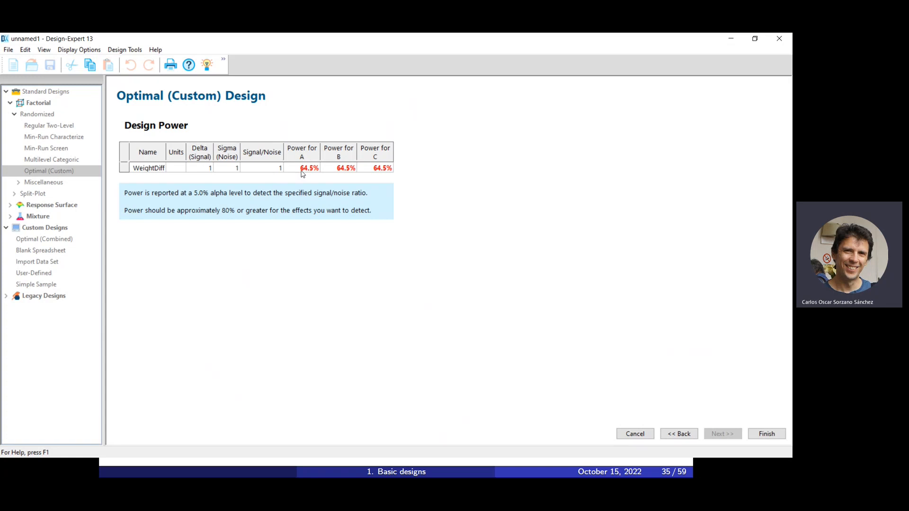
Step: Change WeightDiff's difference to detect to 1.5 and recalculate the design power
left_click(679, 437)
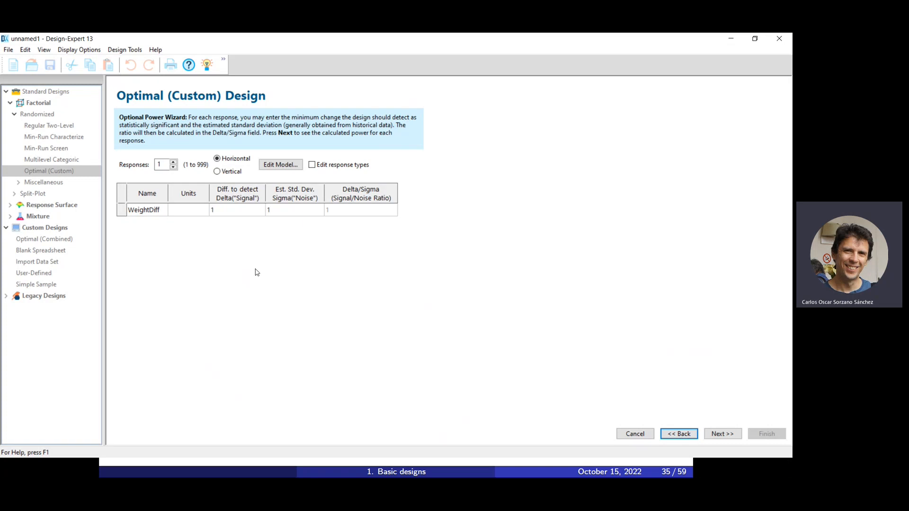
left_click(249, 210)
type("1.5")
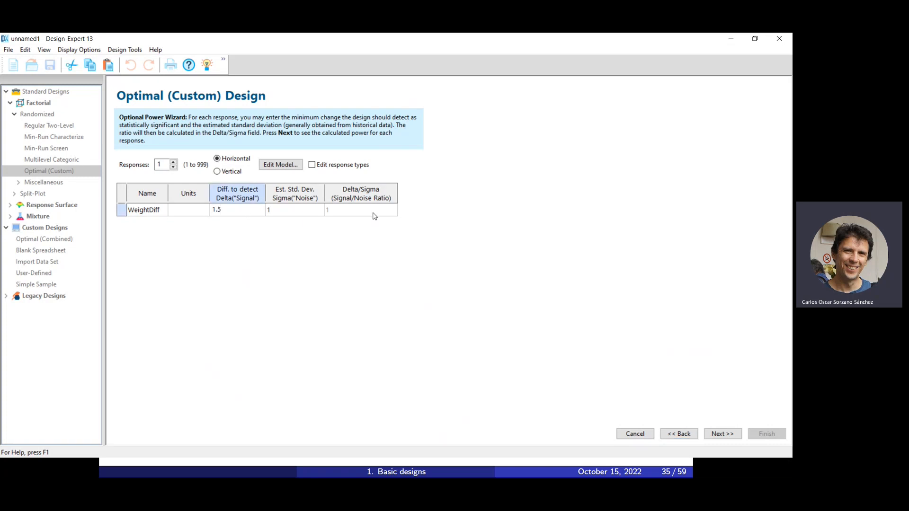
left_click(321, 213)
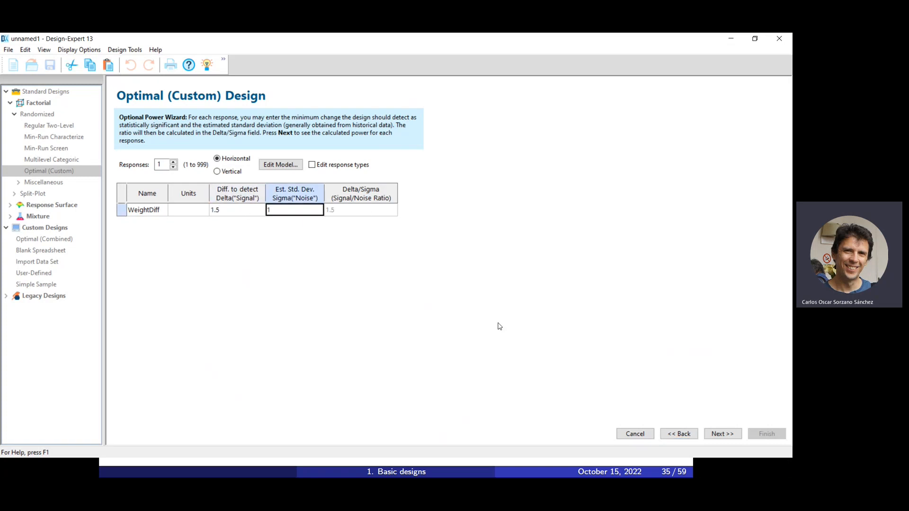
left_click(735, 434)
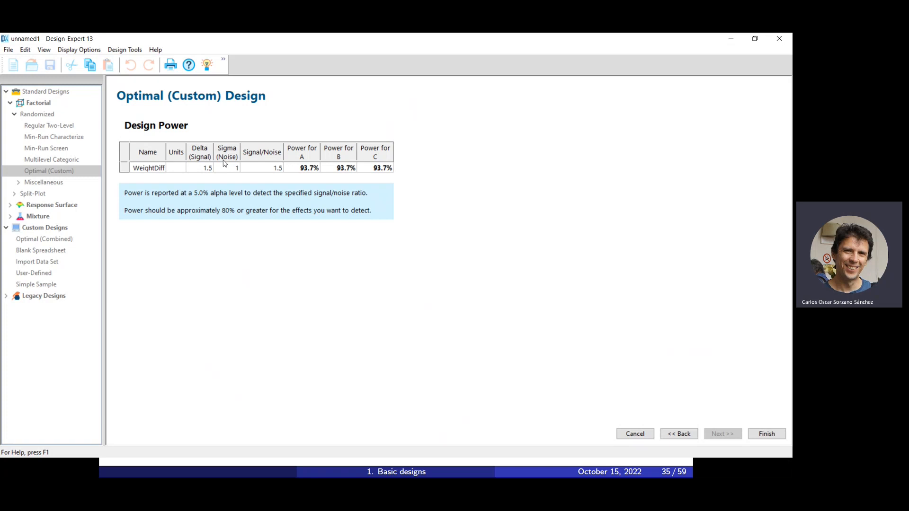
Step: Lower WeightDiff's difference to detect to 1.4 and recalculate the design power
left_click(680, 434)
left_click(237, 209)
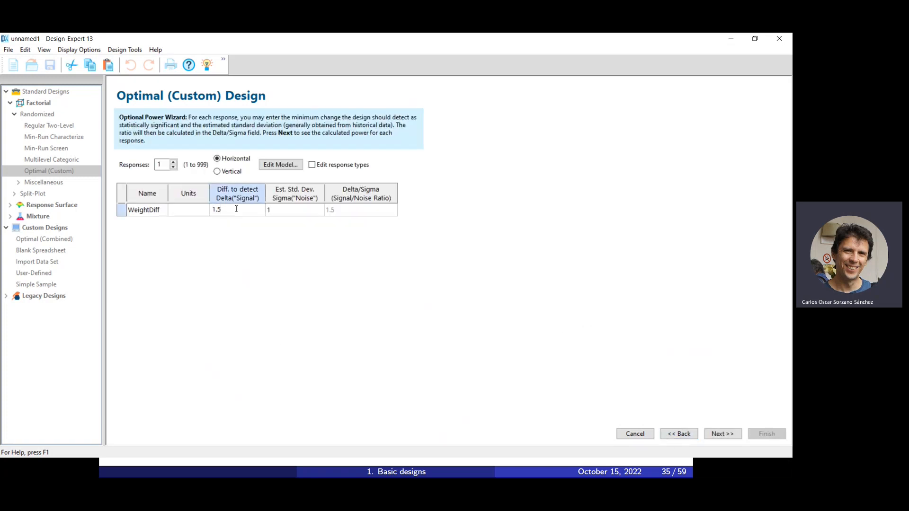
key("BackSpace")
type("4")
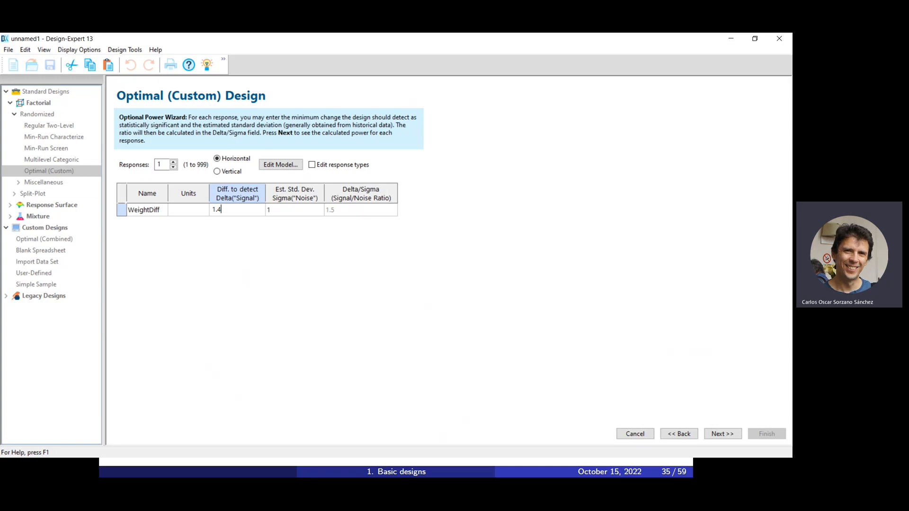
left_click(281, 212)
left_click(723, 434)
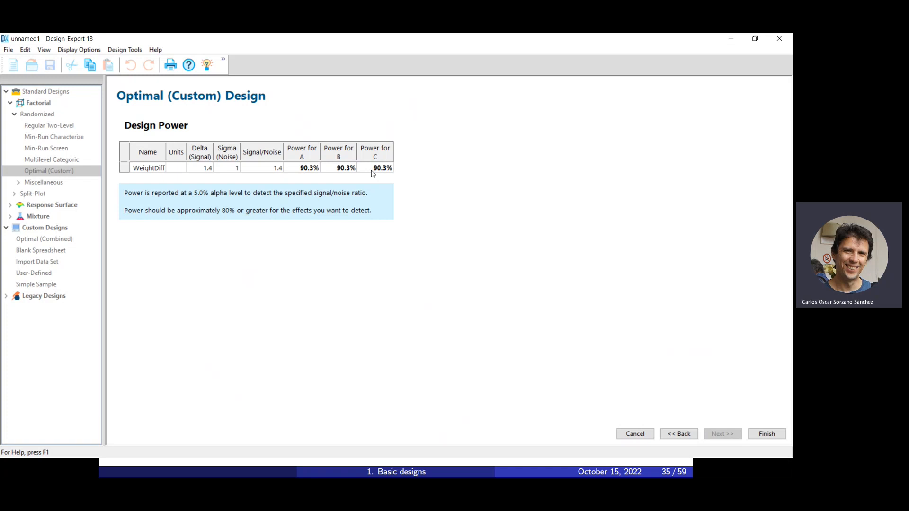
Step: Go back to the response definition and set WeightDiff's difference to detect to 2
left_click(679, 434)
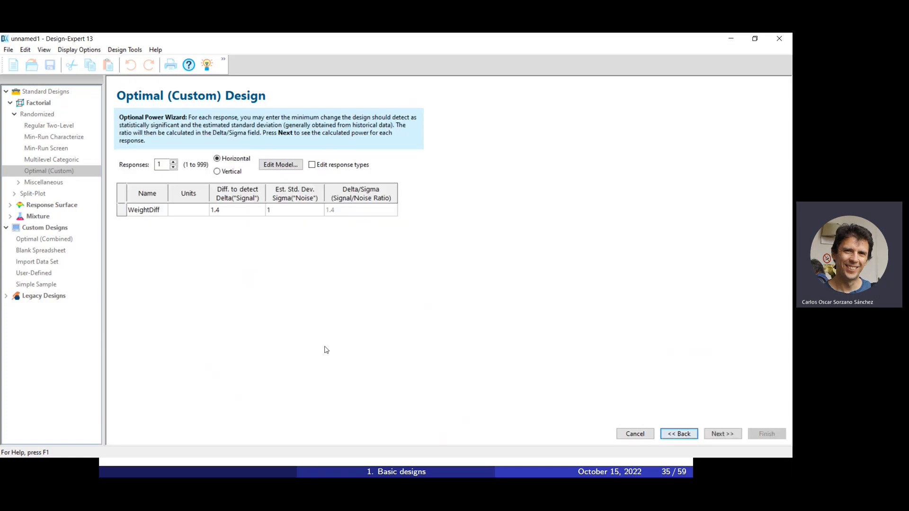
left_click(246, 214)
left_click(246, 214)
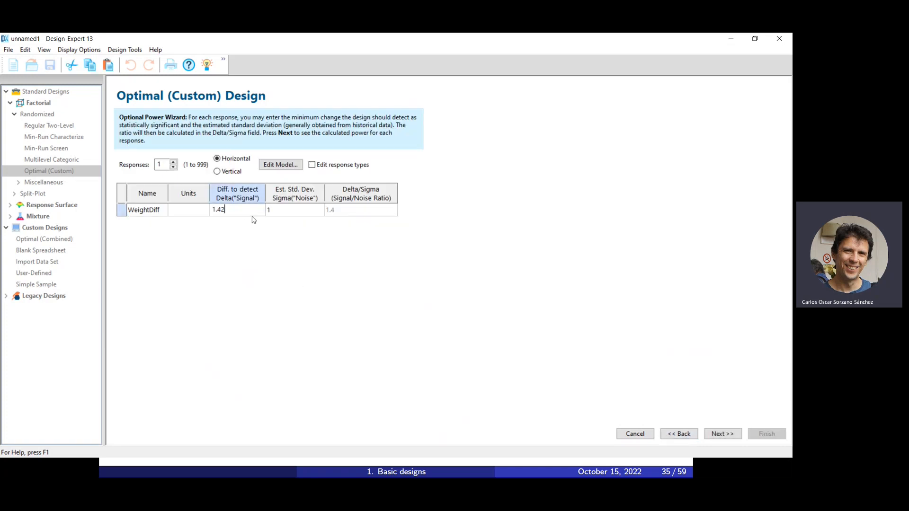
key("BackSpace")
key("BackSpace")
key("BackSpace")
type("2")
key("Tab")
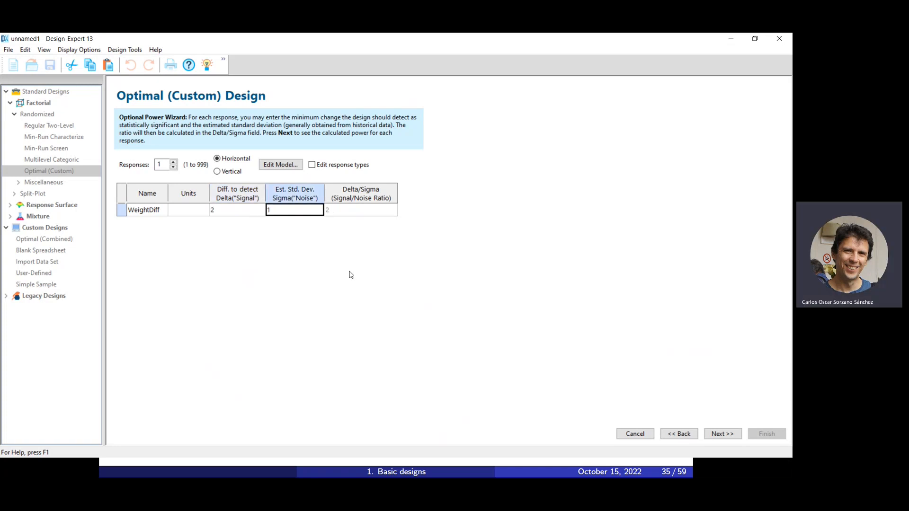
Step: Reduce the lack-of-fit points to 12 in the run settings and recalculate the design power
left_click(682, 434)
left_click(382, 163)
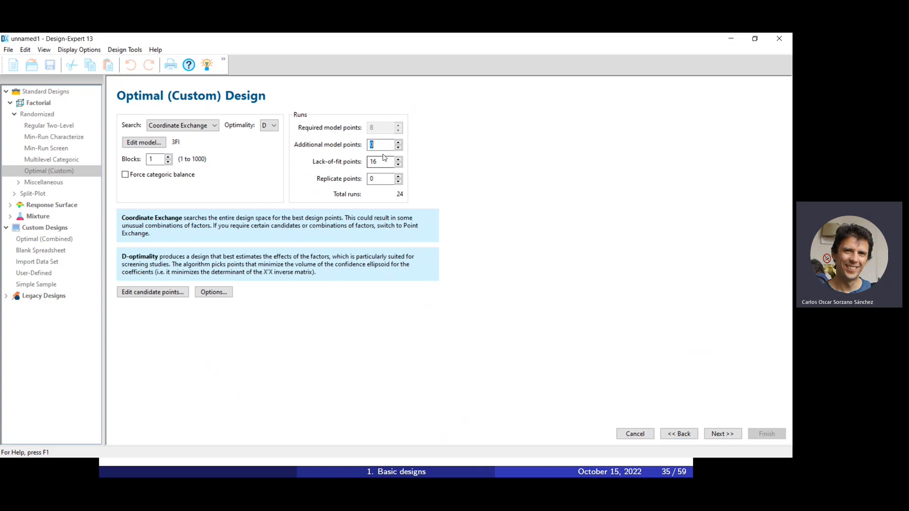
key("BackSpace")
type("2")
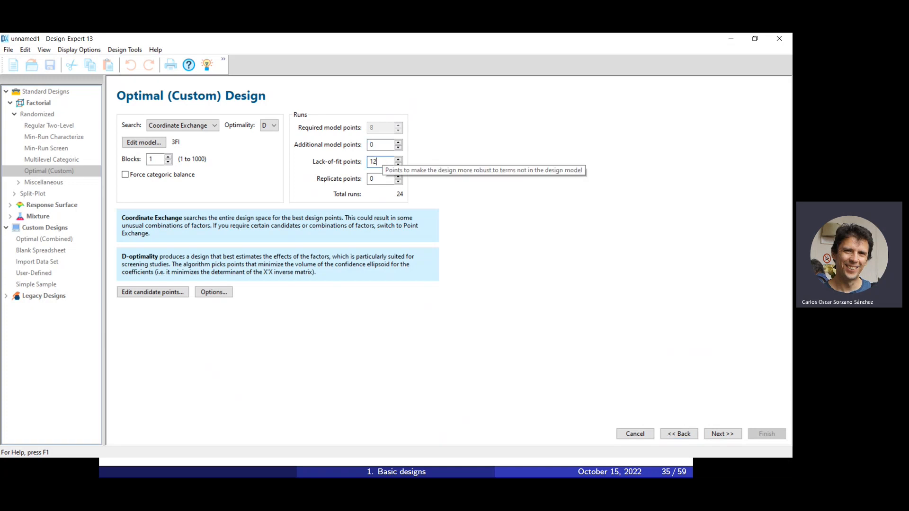
left_click(382, 179)
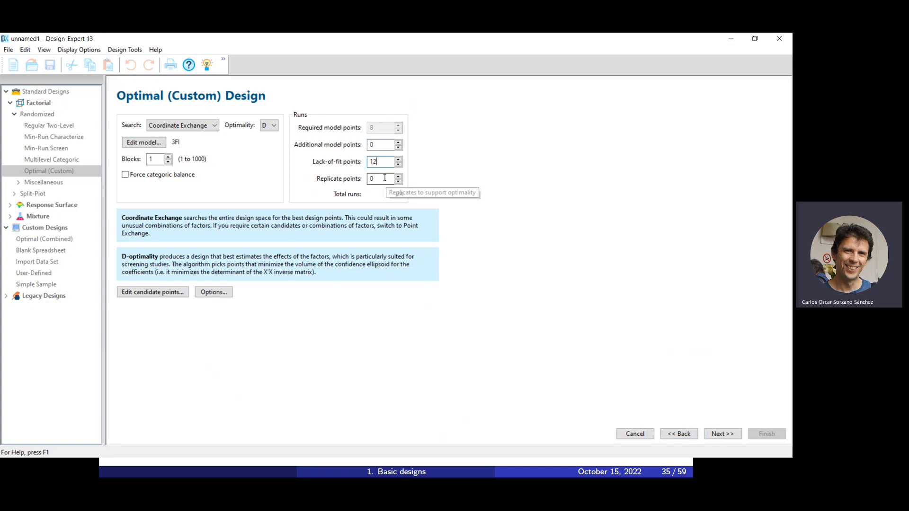
left_click(722, 434)
left_click(723, 434)
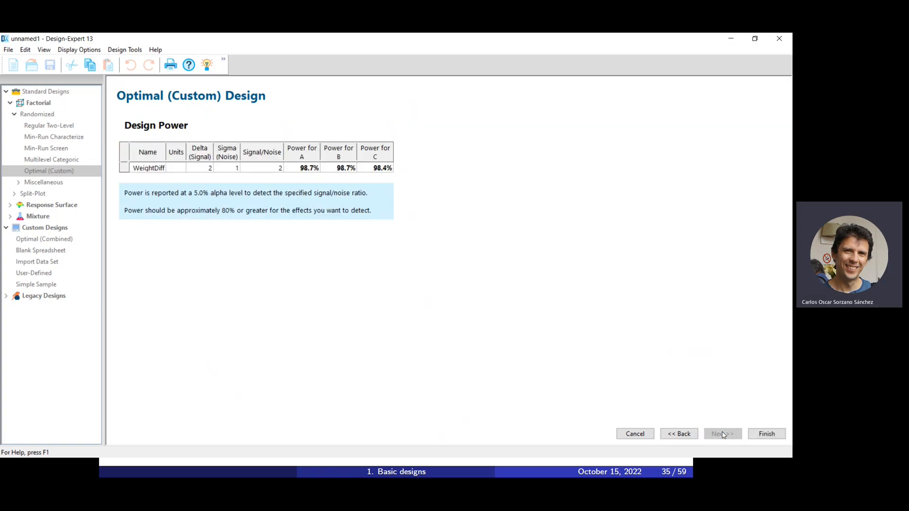
Step: Return to the run settings, set the lack-of-fit points to 8, and recalculate the design power
left_click(679, 434)
left_click(679, 434)
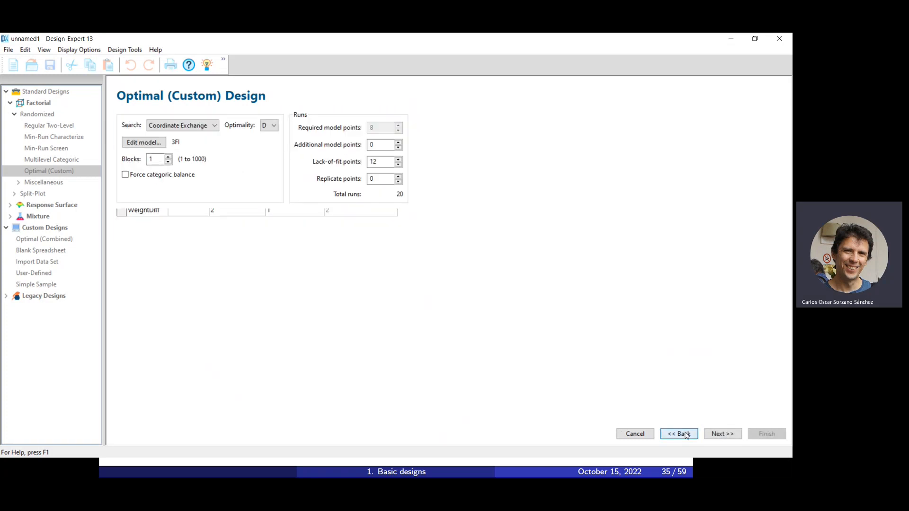
left_click(384, 161)
key("BackSpace")
key("BackSpace")
type("8")
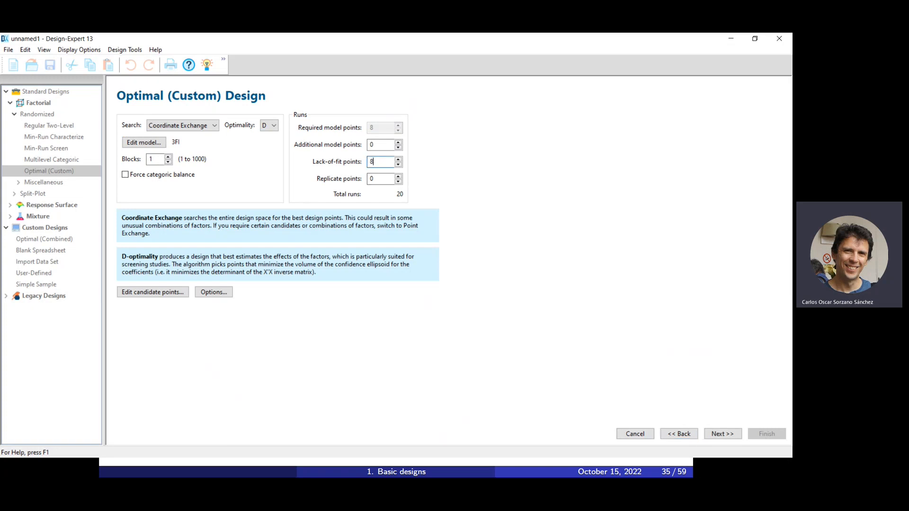
left_click(382, 179)
left_click(722, 434)
left_click(722, 434)
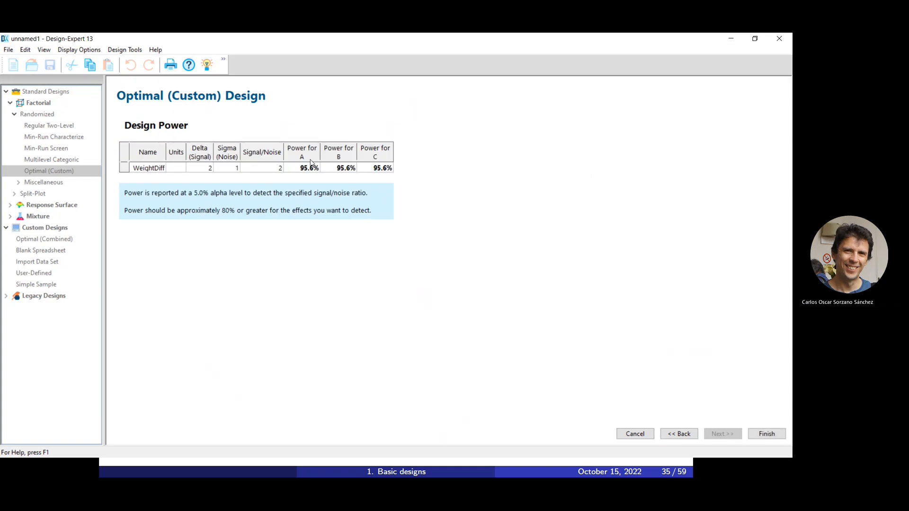
Step: Reduce the lack-of-fit points to 6 in the run settings, recheck the design power, and generate the design
left_click(686, 437)
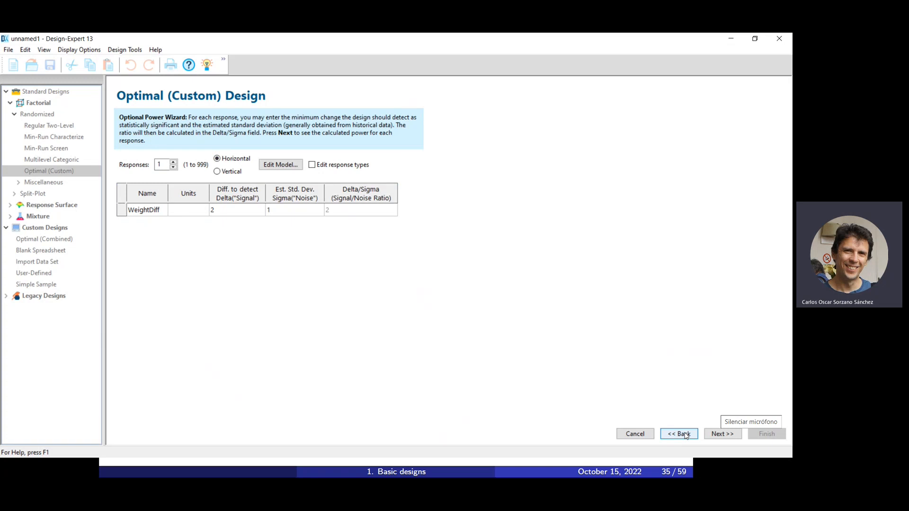
left_click(685, 437)
left_click(379, 162)
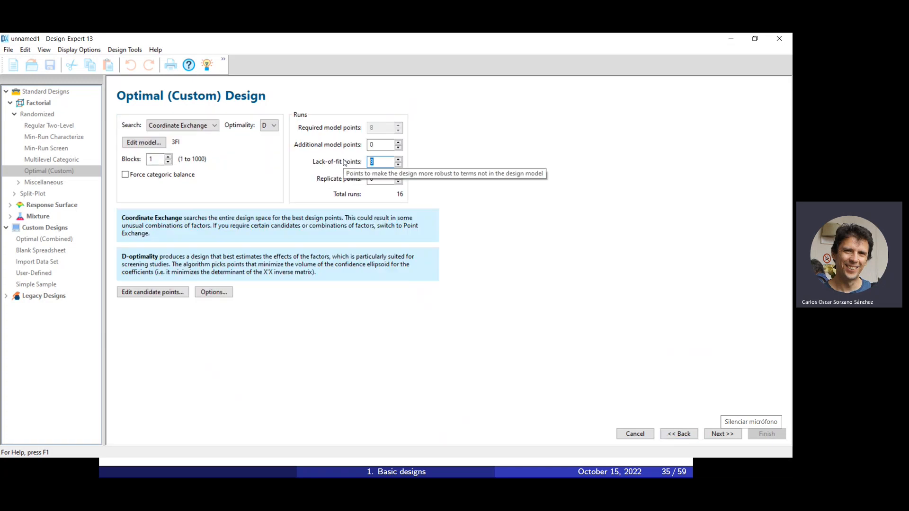
type("6")
key("Tab")
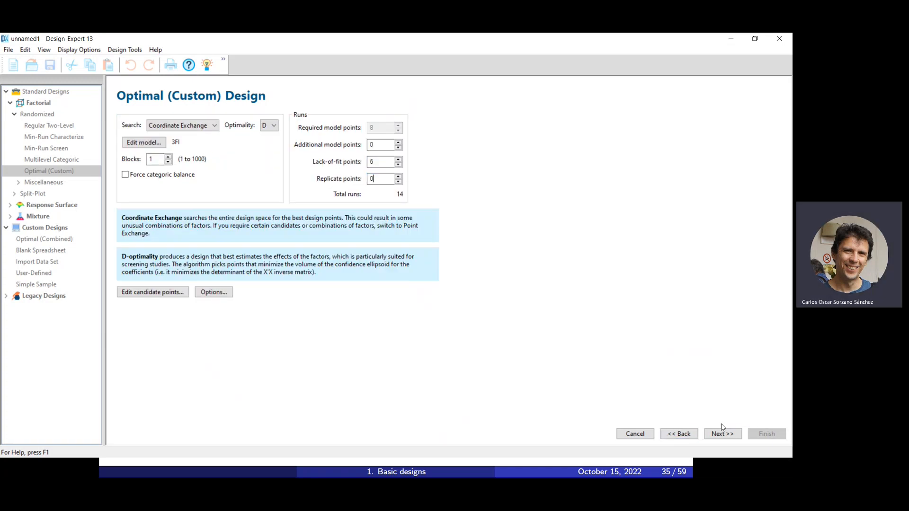
left_click(723, 431)
left_click(723, 430)
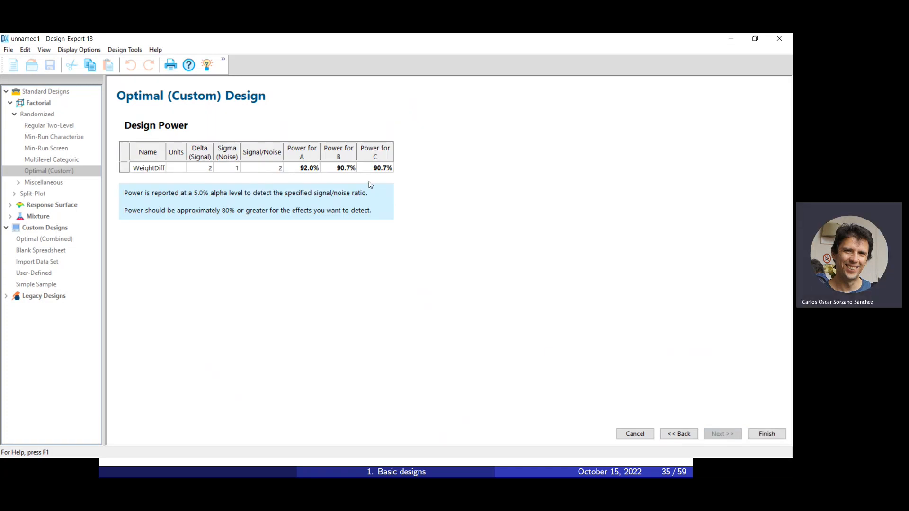
left_click(767, 433)
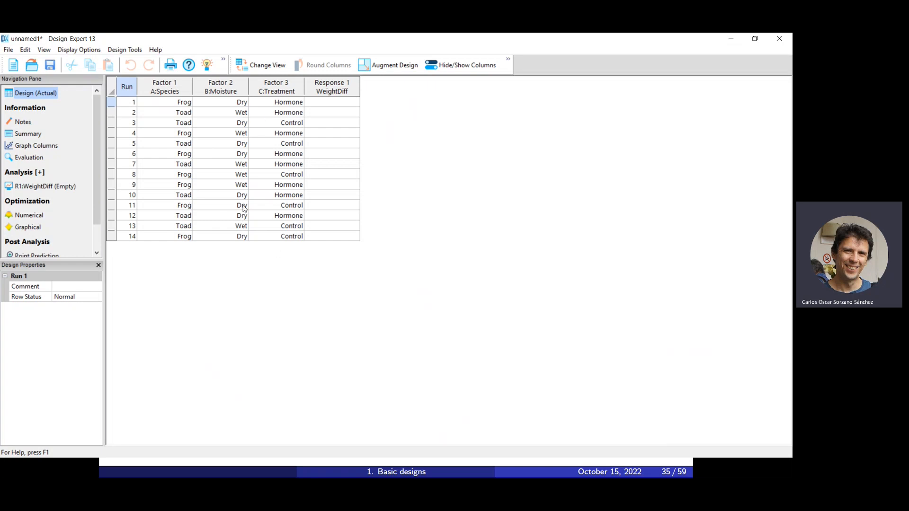
Step: Sort the design's runs by the Treatment, Moisture and Species factors in turn
left_click(283, 90)
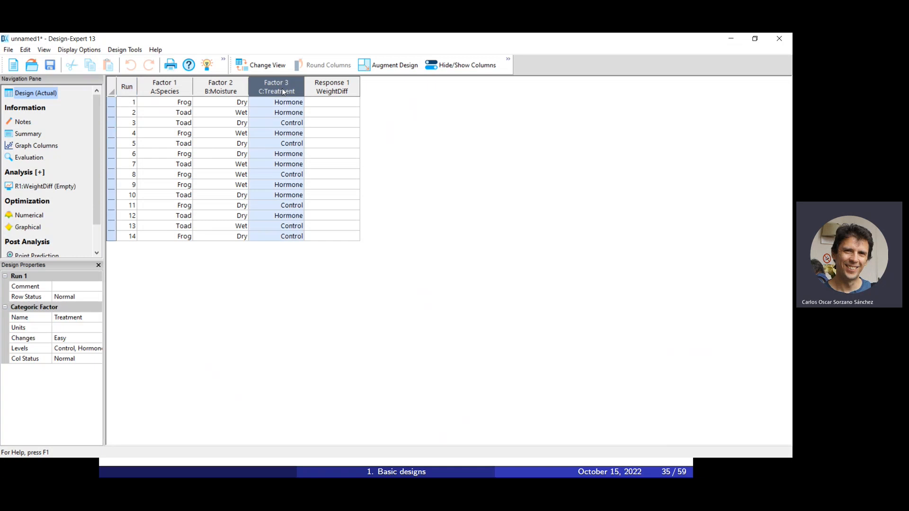
left_click(233, 94)
left_click(180, 88)
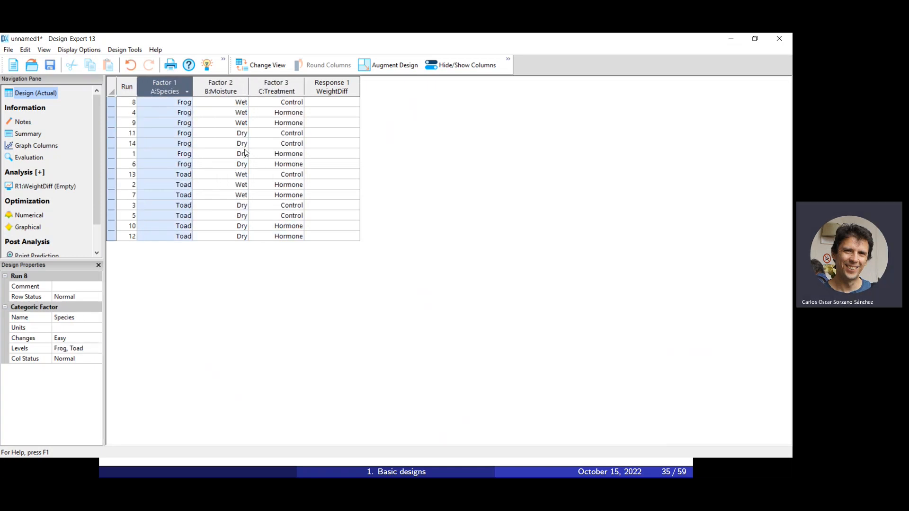
Step: Highlight the wet control, wet hormone and dry control frog runs to compare their replicates, and restore the order by run number
left_click(191, 115)
left_click(173, 103)
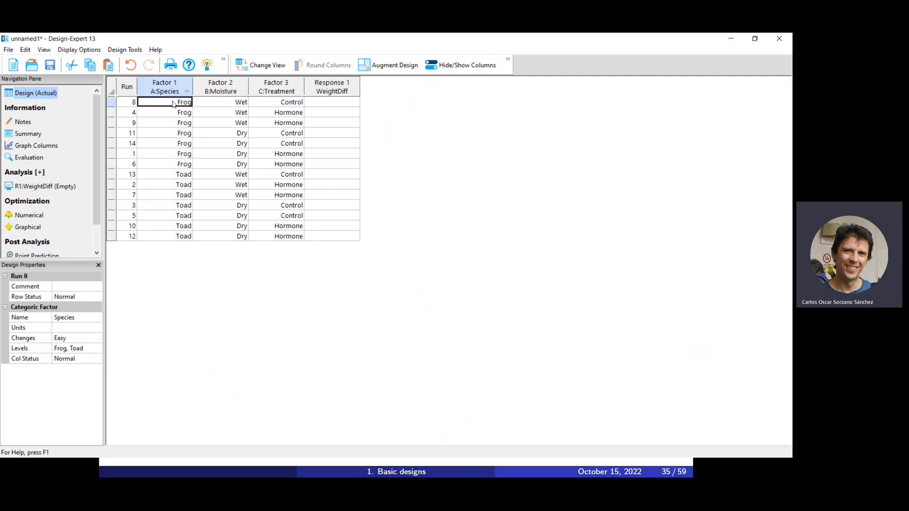
left_click_drag(173, 103, 279, 104)
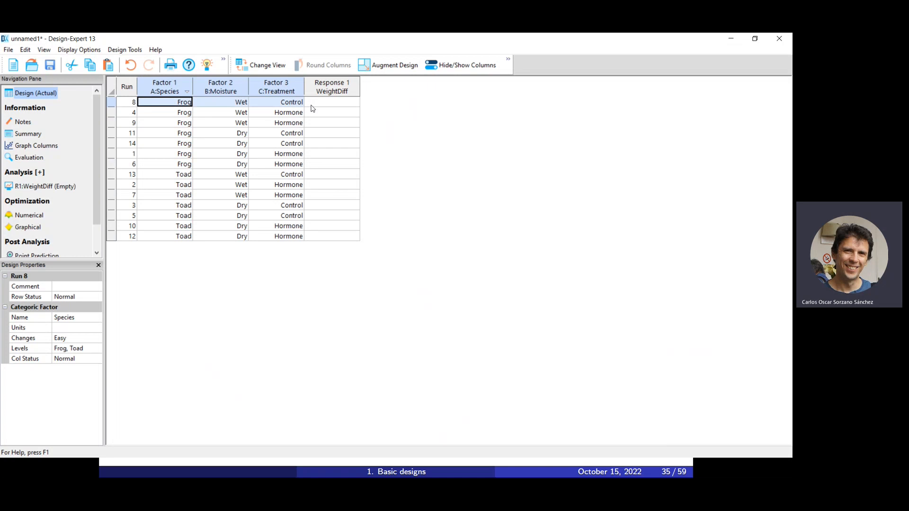
left_click_drag(186, 113, 283, 123)
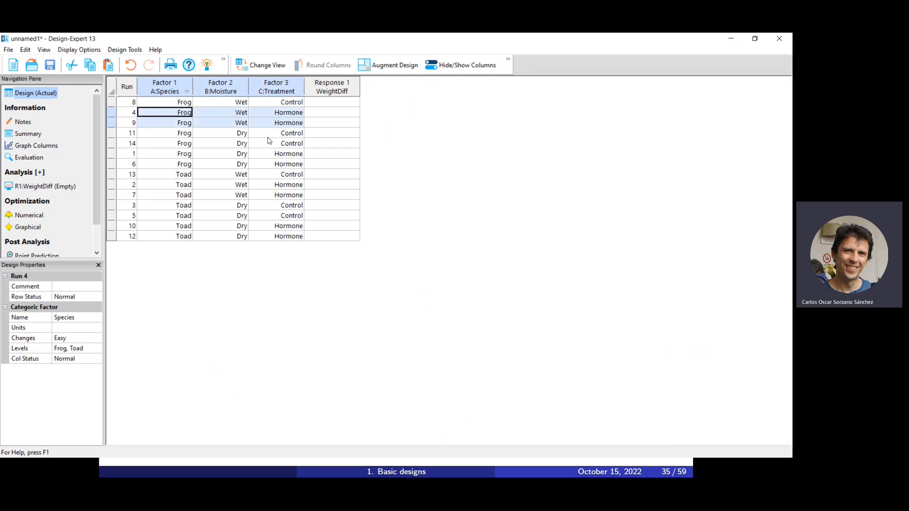
left_click_drag(171, 133, 290, 143)
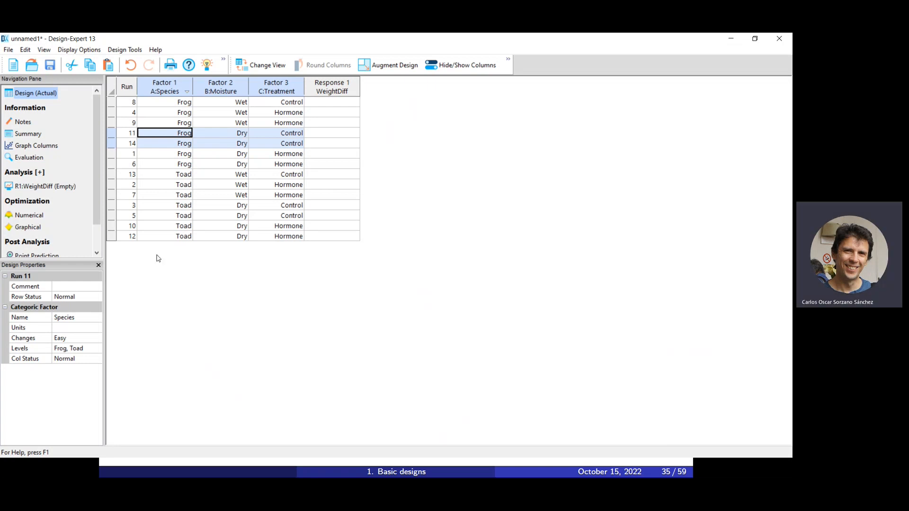
left_click(127, 87)
double_click(127, 89)
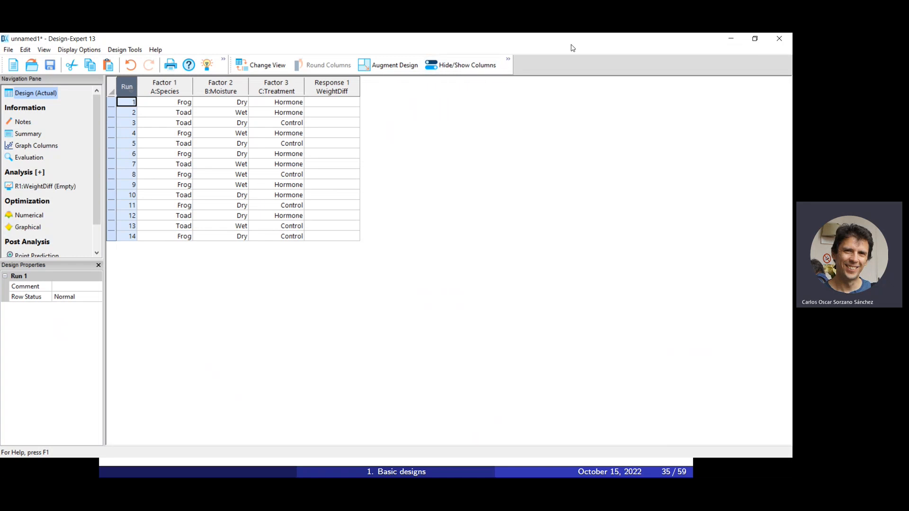
Step: Close the amphibian design without saving and advance the slides to Example 6 on non-orthogonal designs
left_click(782, 40)
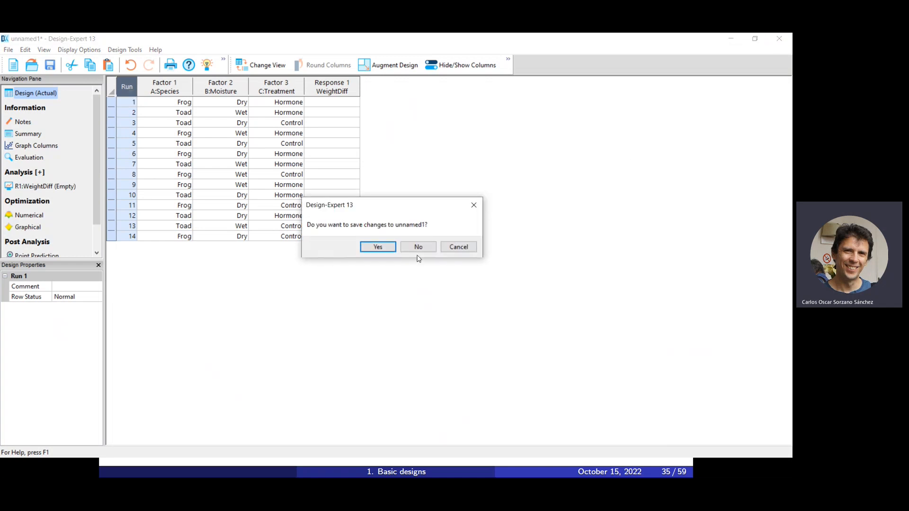
left_click(416, 247)
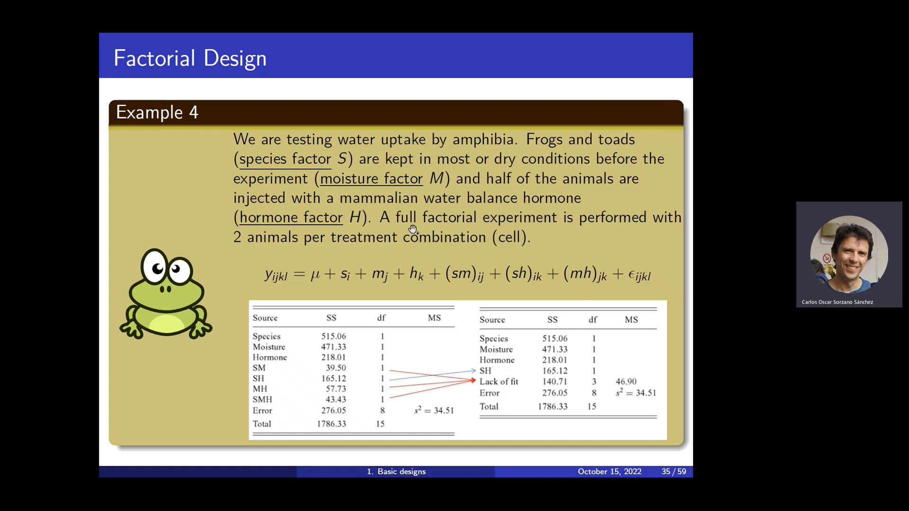
scroll(413, 229, "down", 6)
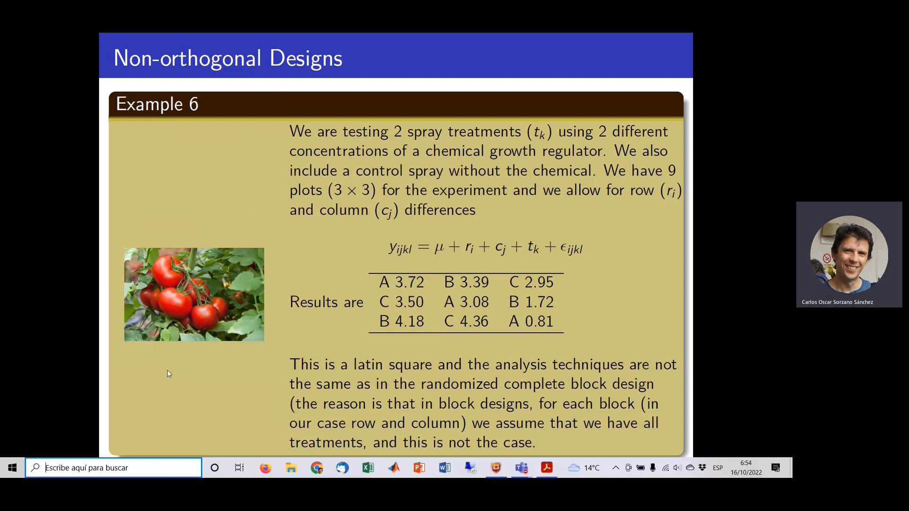
Step: Search the computer for Design-Expert 13 and launch it
left_click(89, 469)
type("nc")
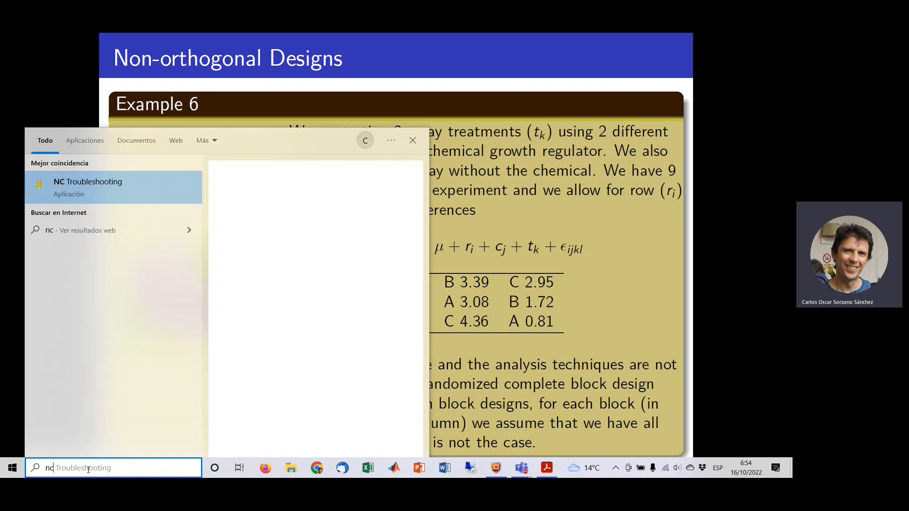
key("BackSpace")
key("BackSpace")
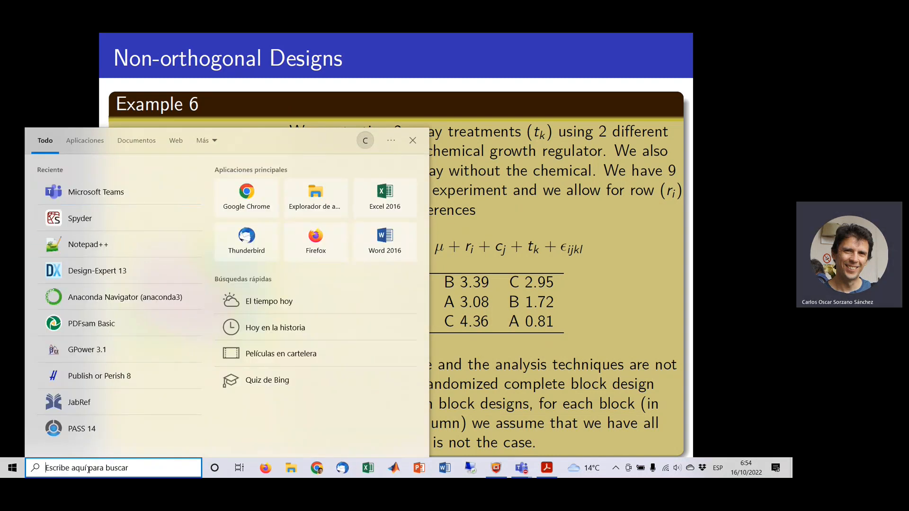
type("des")
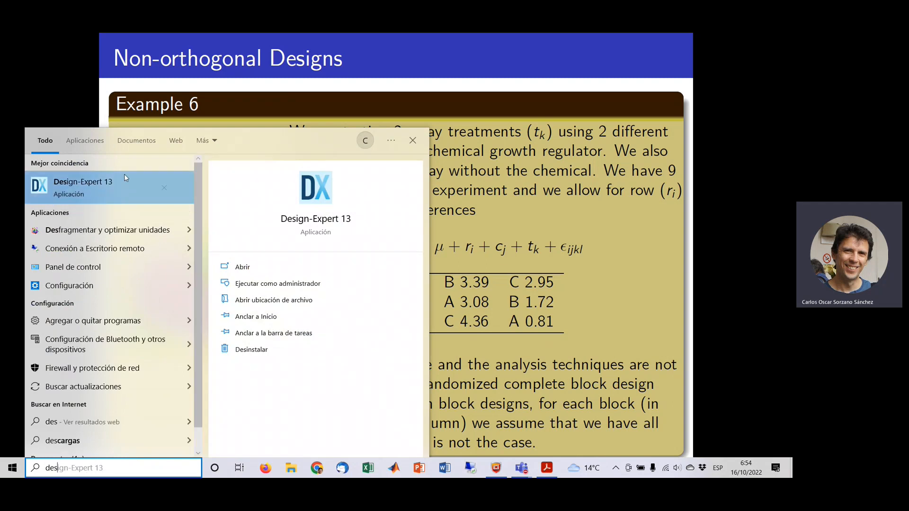
left_click(126, 178)
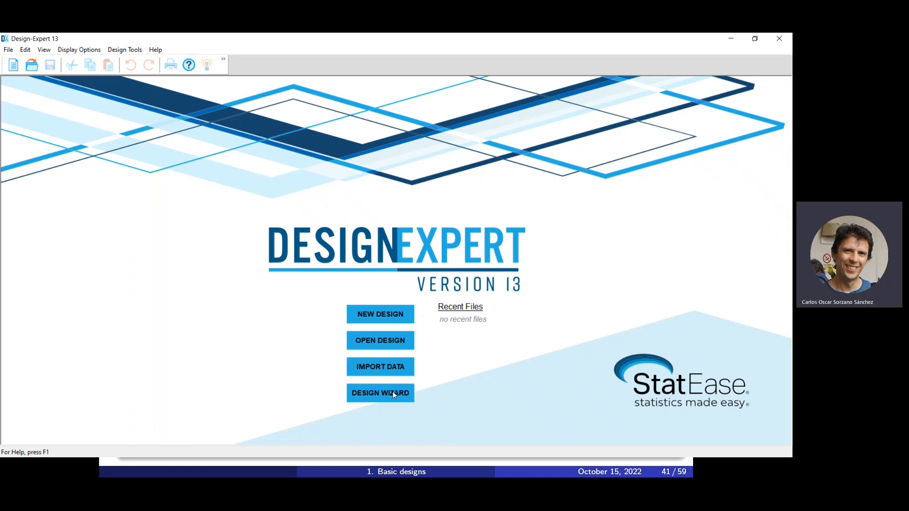
Step: Complete the Design Wizard for a Characterization, Factorial / RSM design with no hard-to-change factors and all categoric factors
left_click(393, 392)
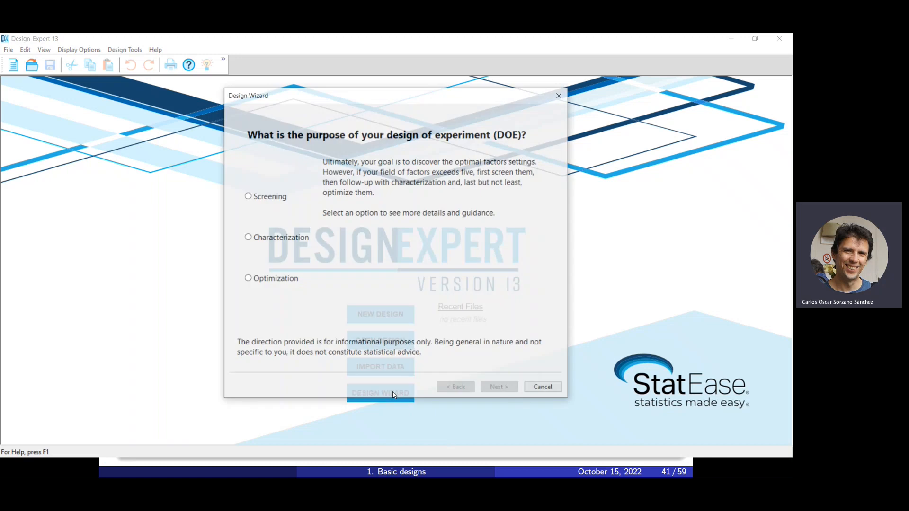
left_click(248, 238)
left_click(498, 394)
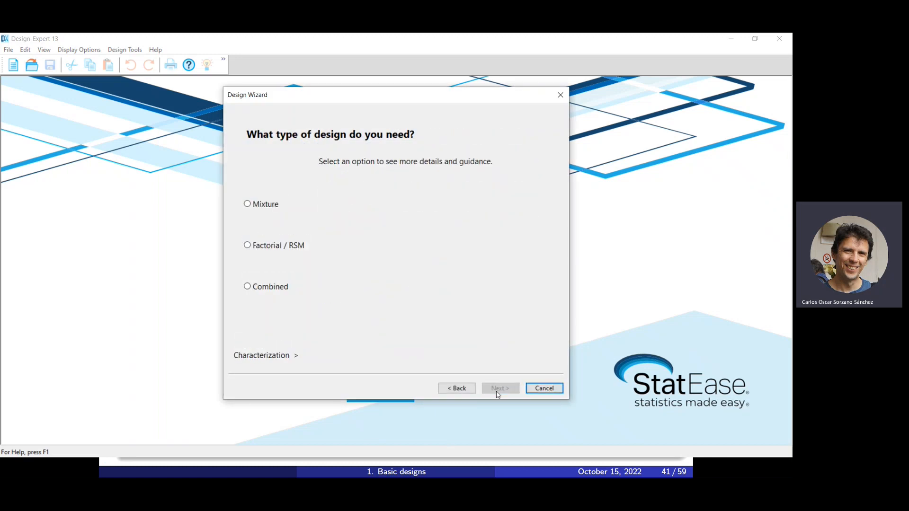
left_click(497, 388)
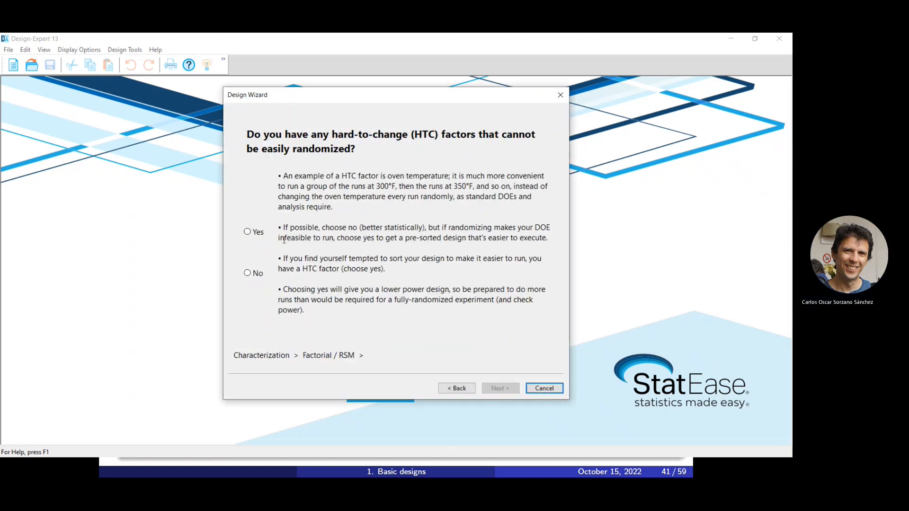
left_click(248, 273)
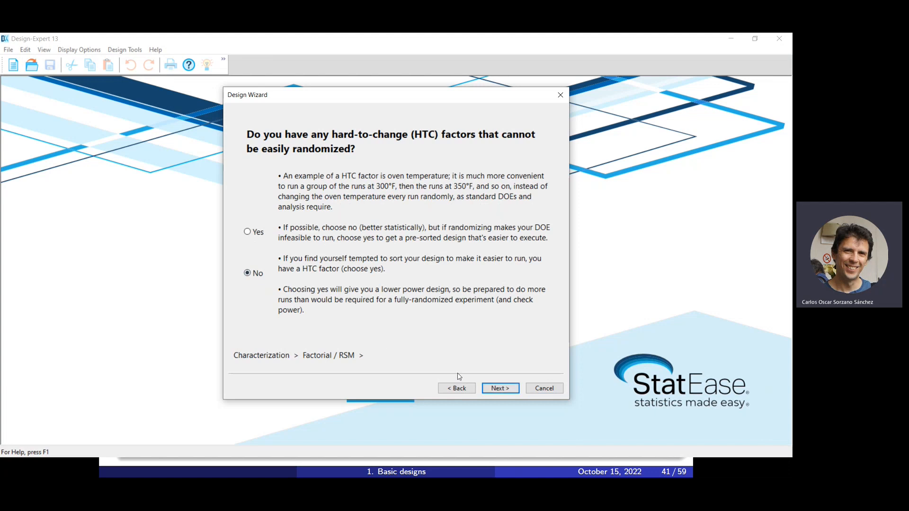
left_click(497, 387)
left_click(283, 269)
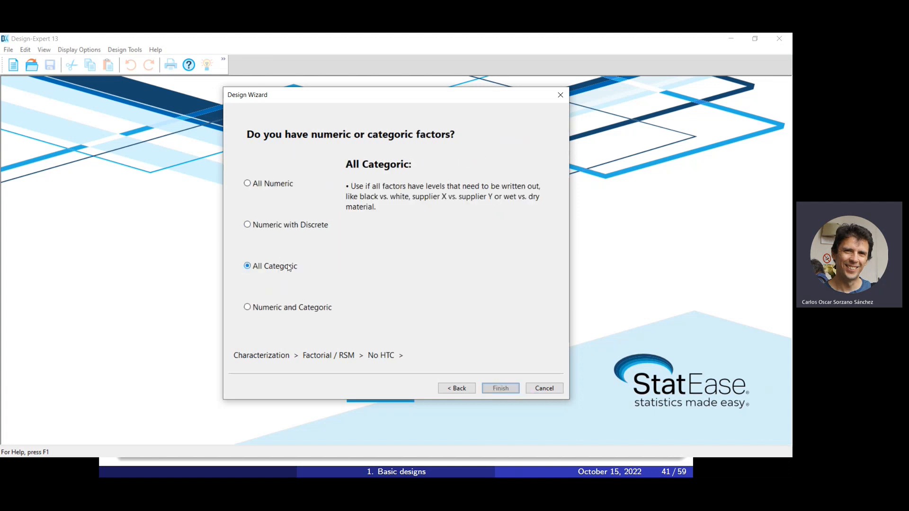
left_click(498, 394)
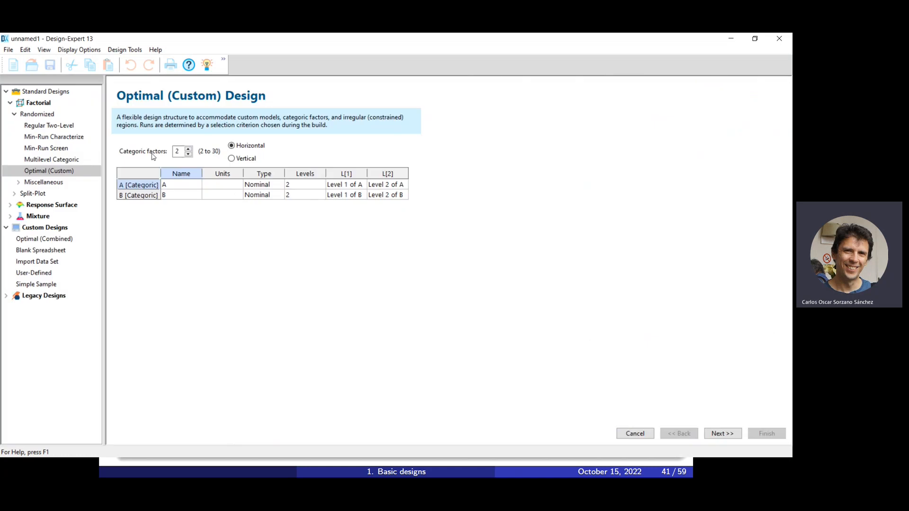
Step: Set the number of categoric factors to 3 and name factor A Rows with 3 levels
left_click(188, 150)
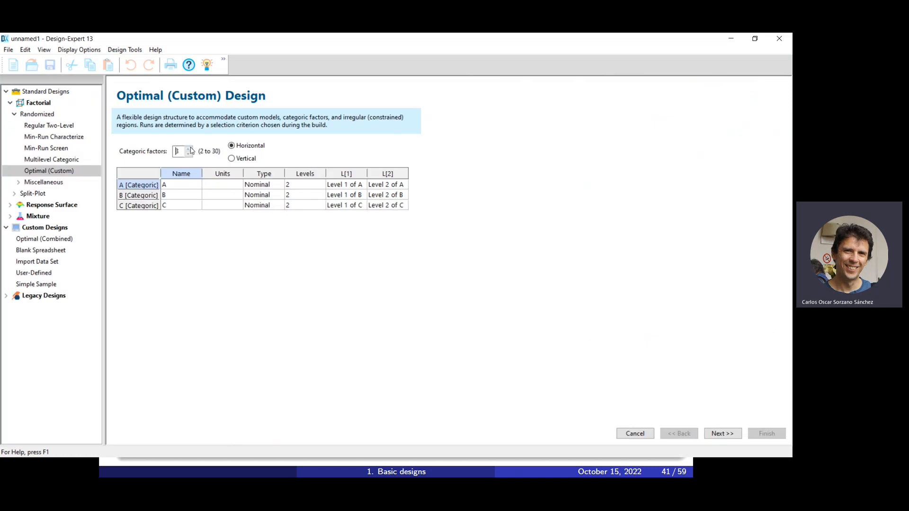
left_click(182, 185)
type("Rows")
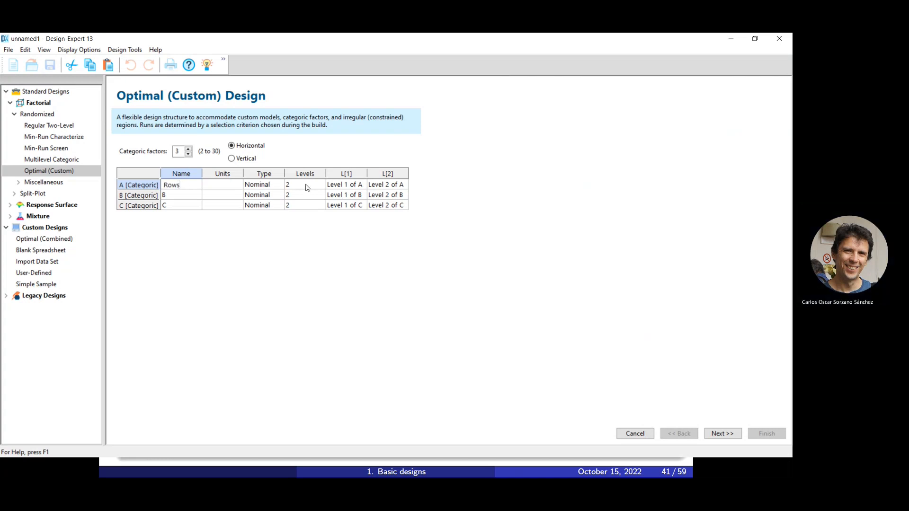
left_click(307, 185)
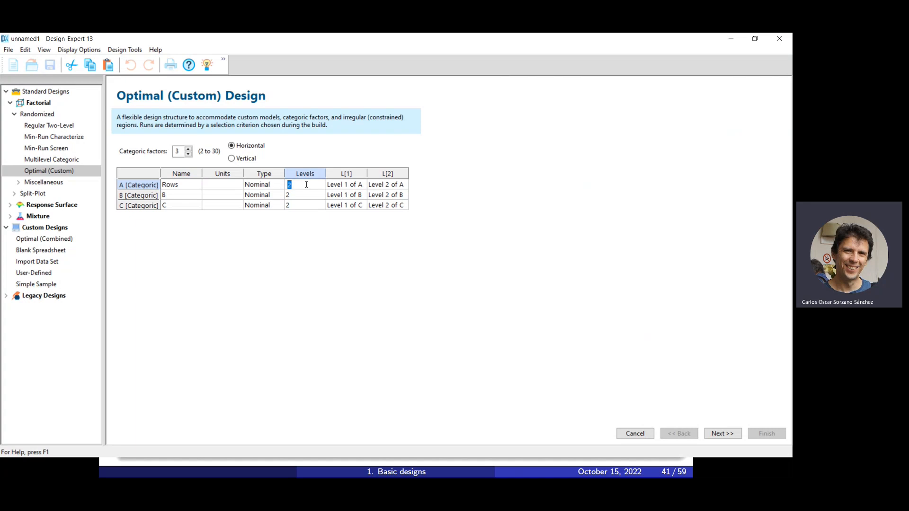
type("3")
key("Tab")
Step: Label the three levels of the Rows factor Row1, Row2 and Row3
left_click(352, 185)
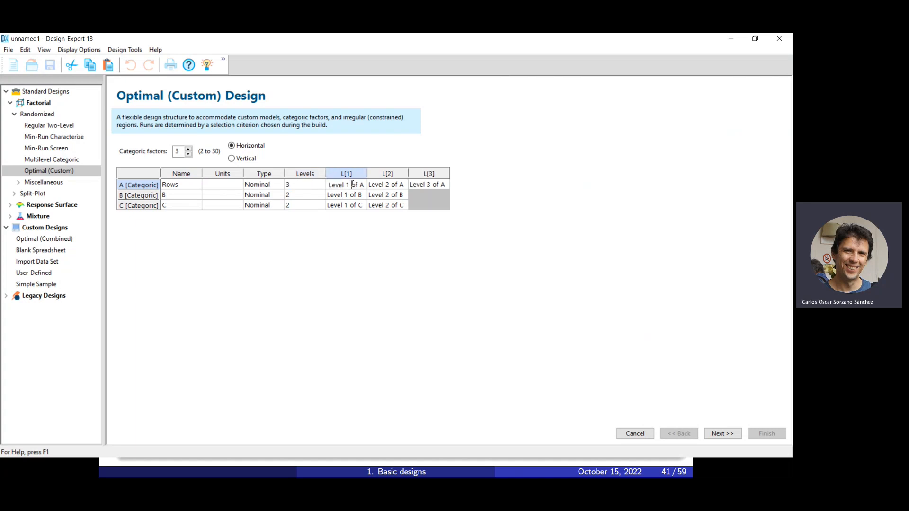
key("ctrl+a")
type("Row1")
key("Tab")
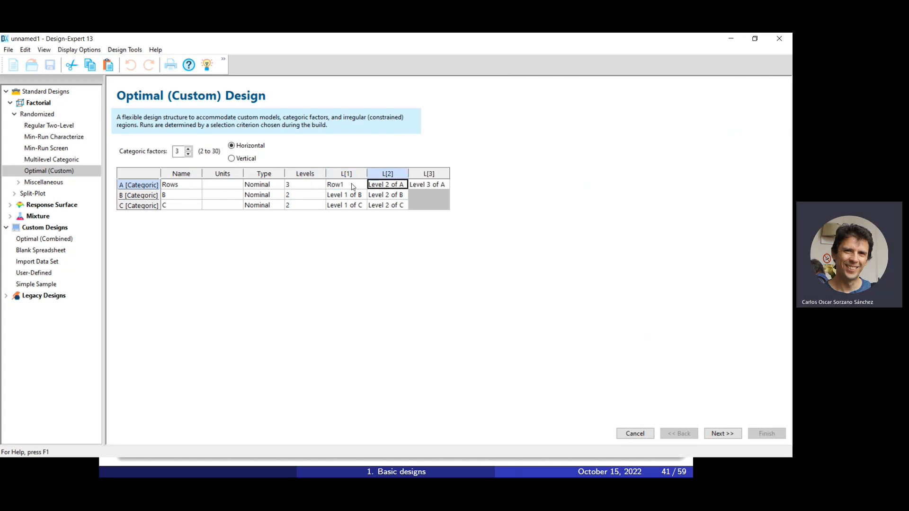
type("Row2")
key("Tab")
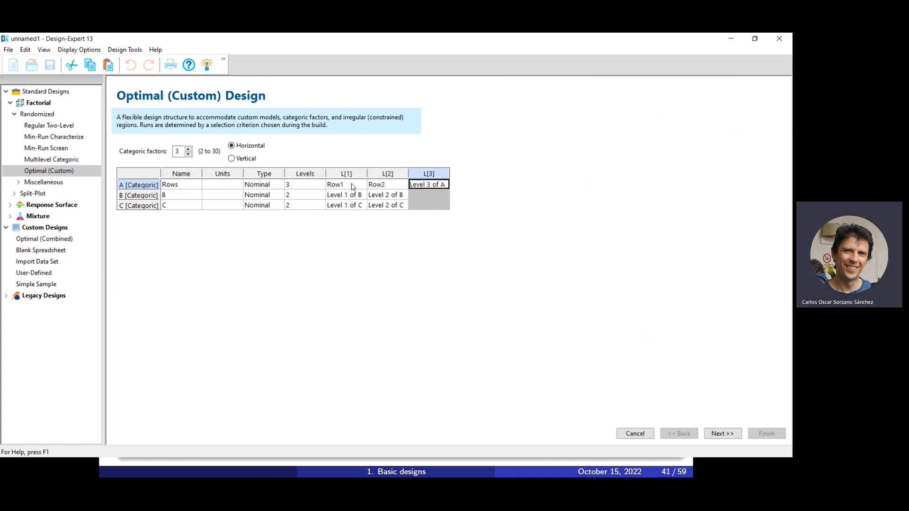
type("Row3")
key("Tab")
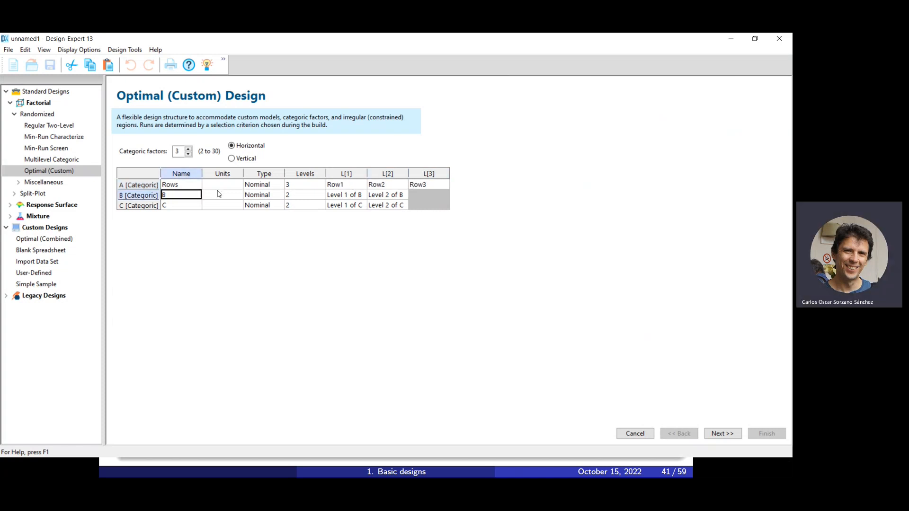
Step: Name factor B Columns and give it 3 levels
type("Columns")
key("Tab")
key("Tab")
left_click(292, 197)
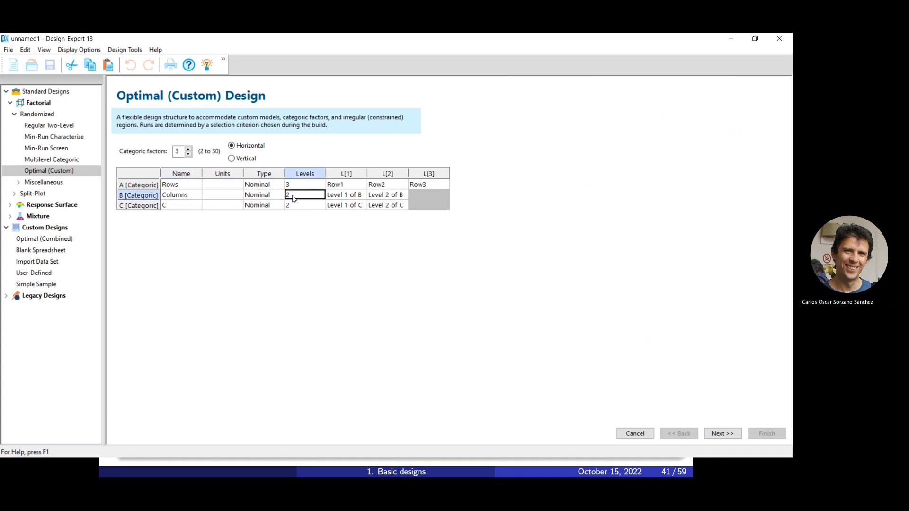
type("3")
key("Tab")
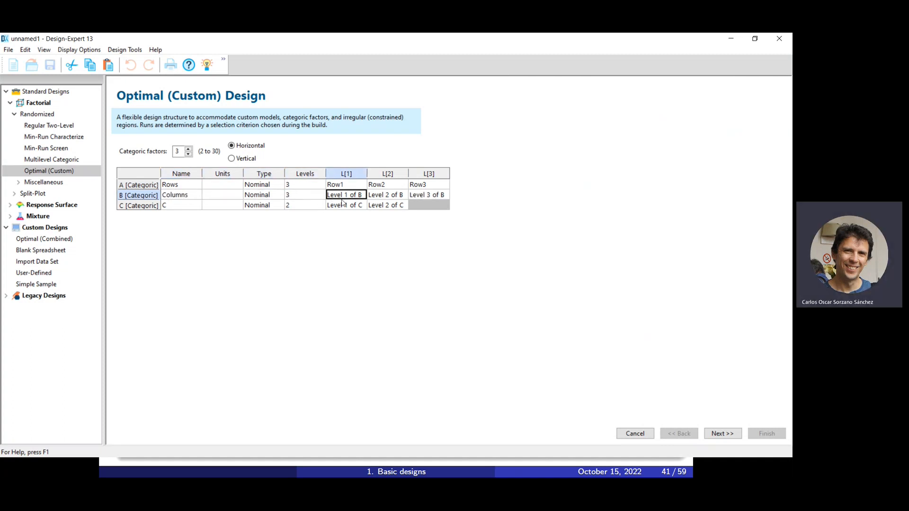
Step: Label the three levels of the Columns factor Col1, Col2 and Col3
type("Col1")
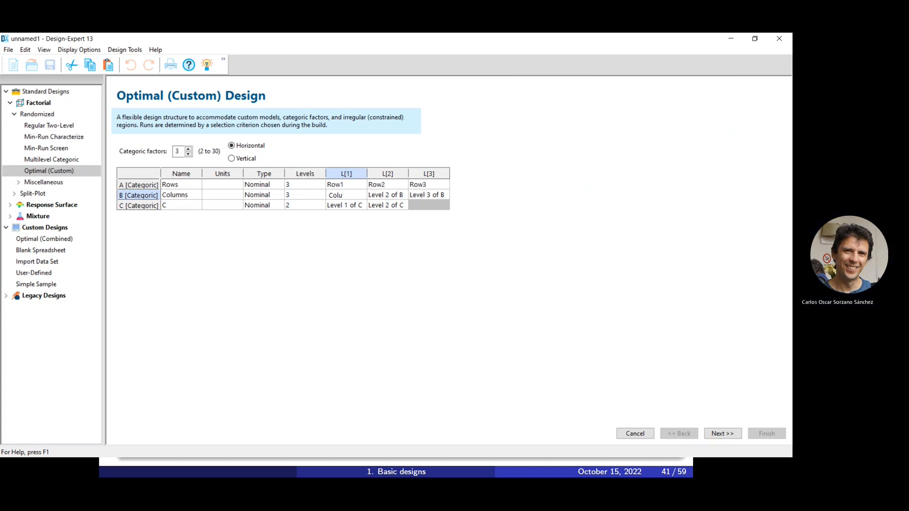
key("Tab")
type("Col2")
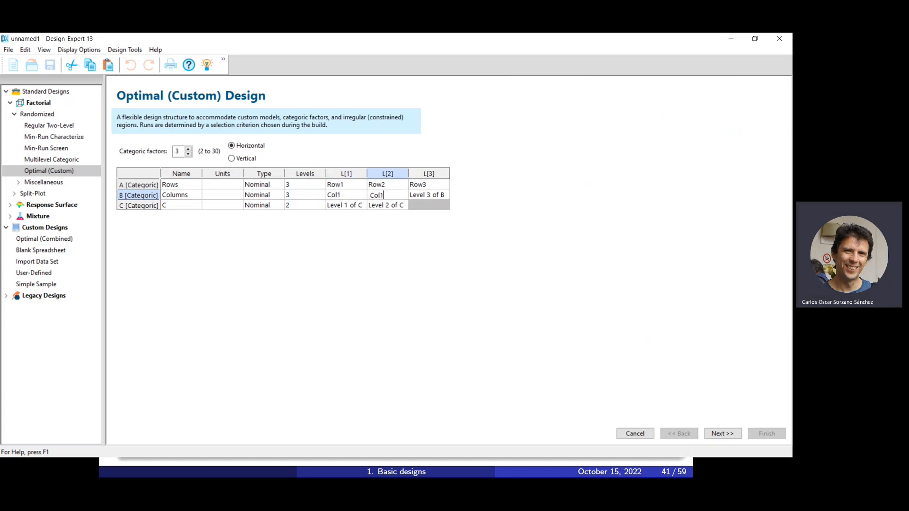
key("Tab")
type("Col3")
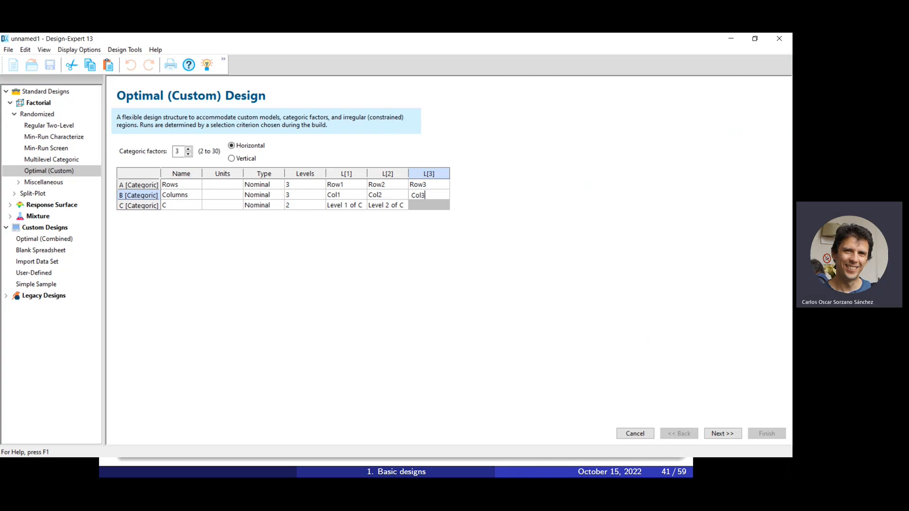
key("Tab")
Step: Name factor C Treatments and give it 3 levels
left_click(184, 204)
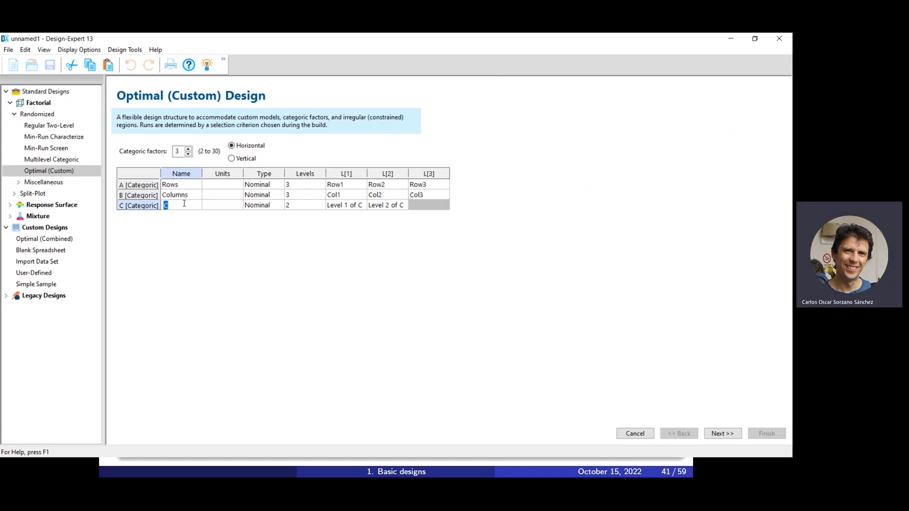
key("BackSpace")
type("Treatm")
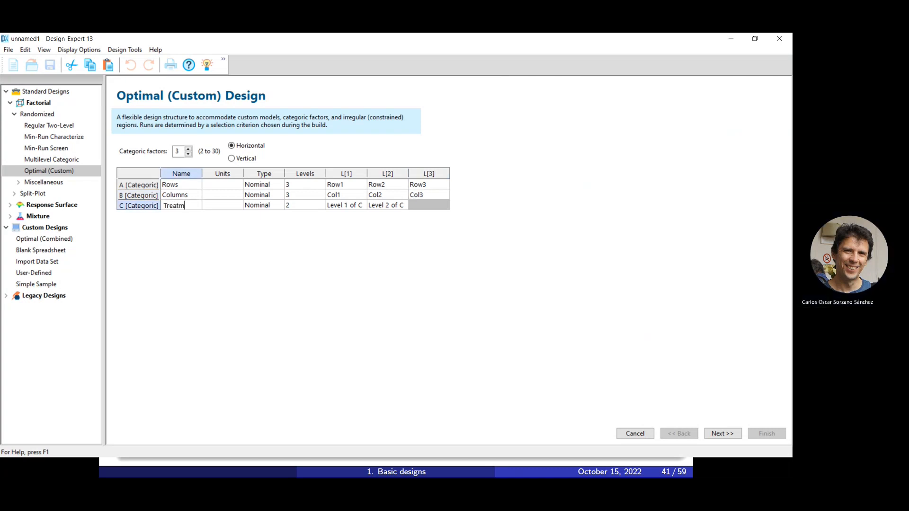
type("ents")
key("Tab")
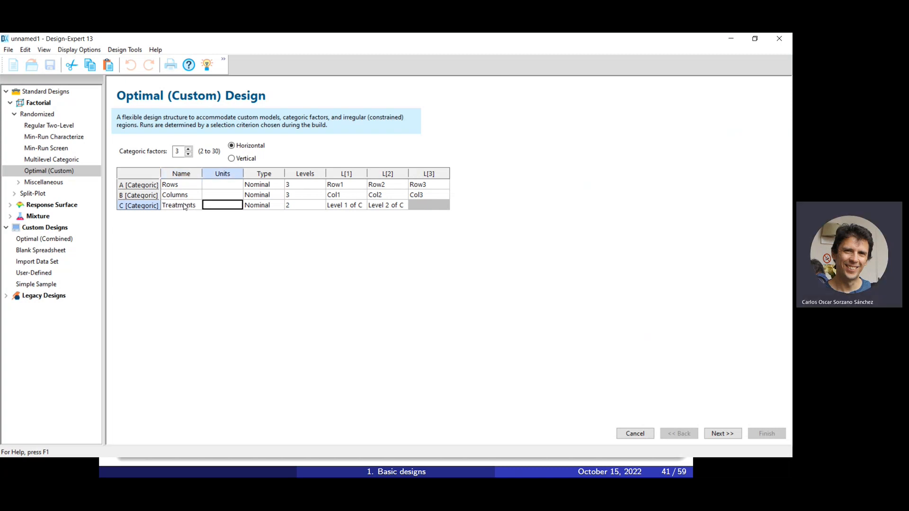
key("Tab")
key("Tab")
key("Tab")
key("shift+Tab")
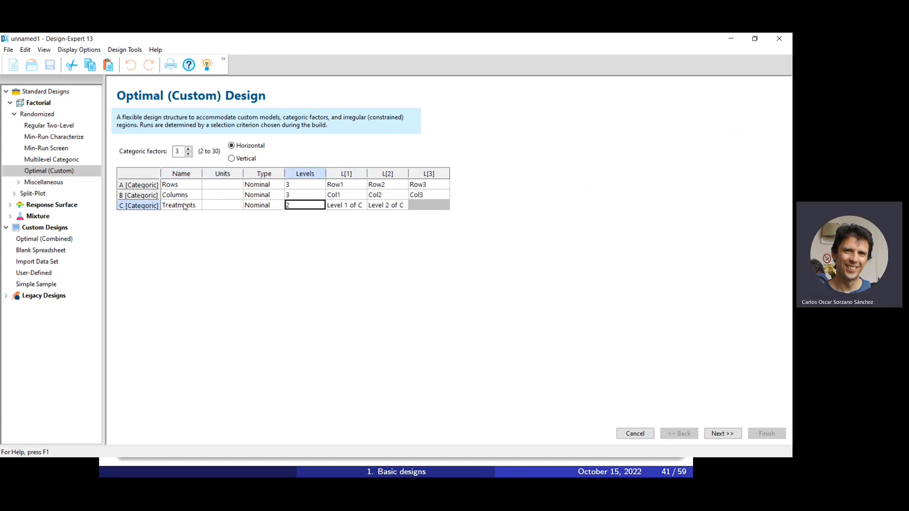
type("3")
key("Tab")
Step: Label the Treatments levels Control, A and B, and accept the factor definitions
type("Control")
key("Tab")
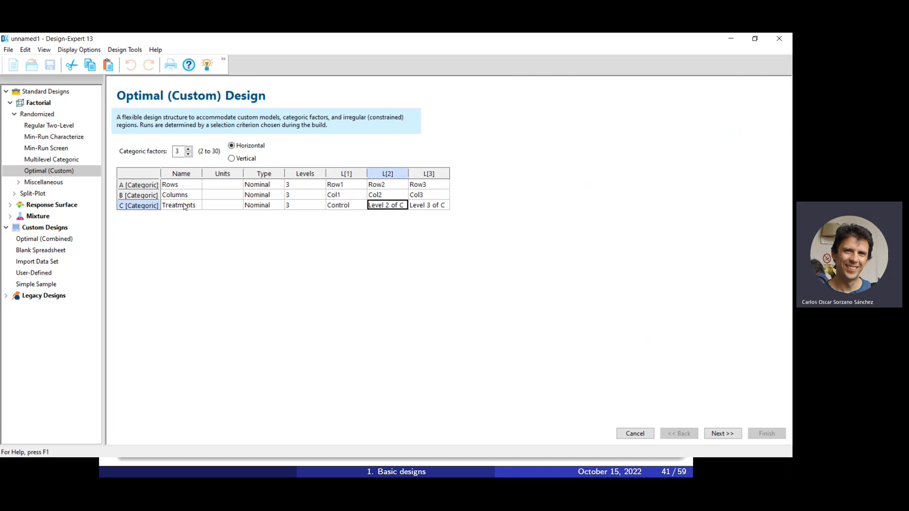
type("A")
key("Tab")
type("B")
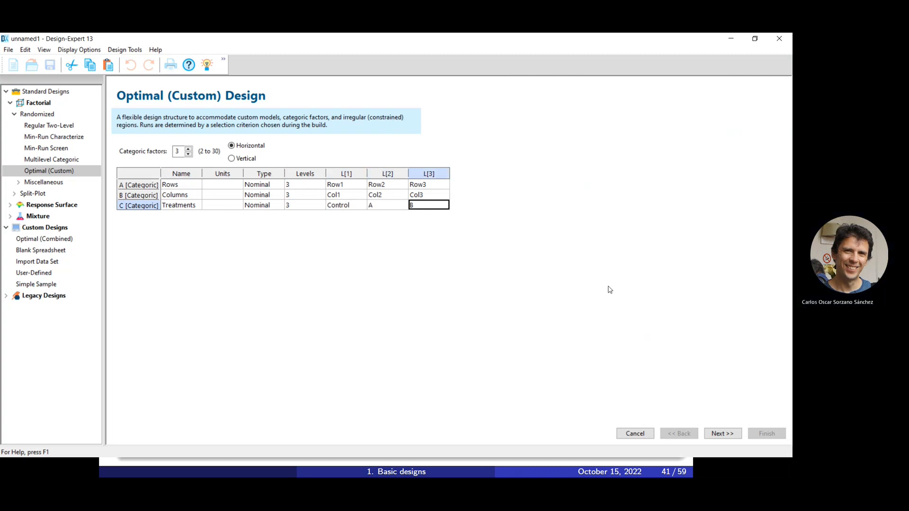
left_click(724, 435)
left_click(723, 434)
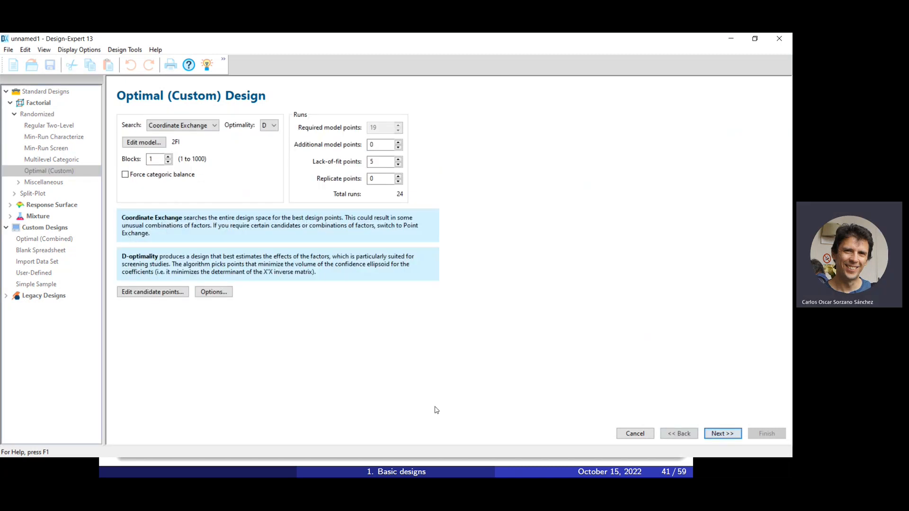
Step: Remove the AB, AC and BC interactions from the base model so that only the main effects are included
left_click(144, 142)
left_click(52, 190)
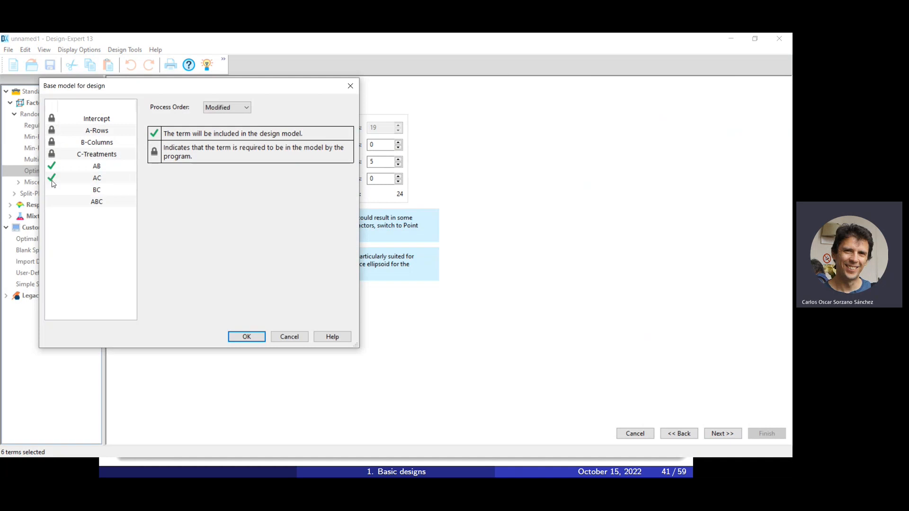
left_click(53, 178)
left_click(52, 166)
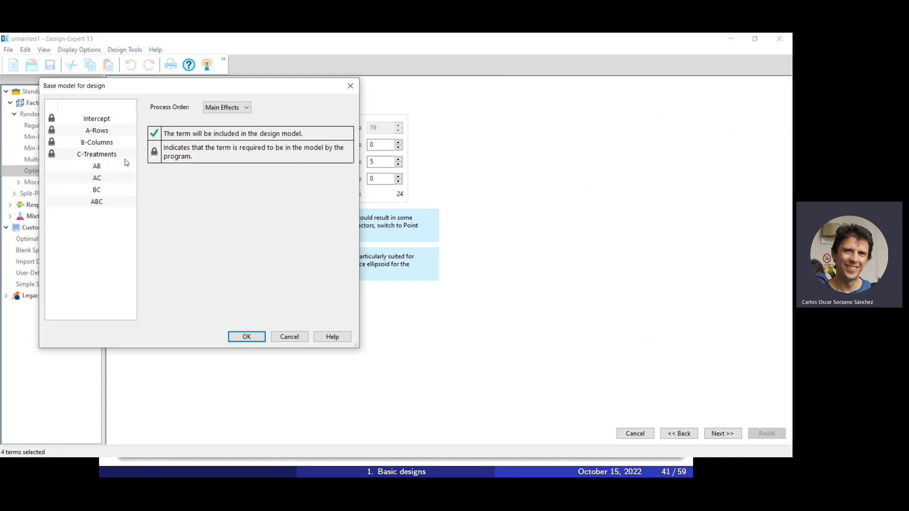
left_click(246, 336)
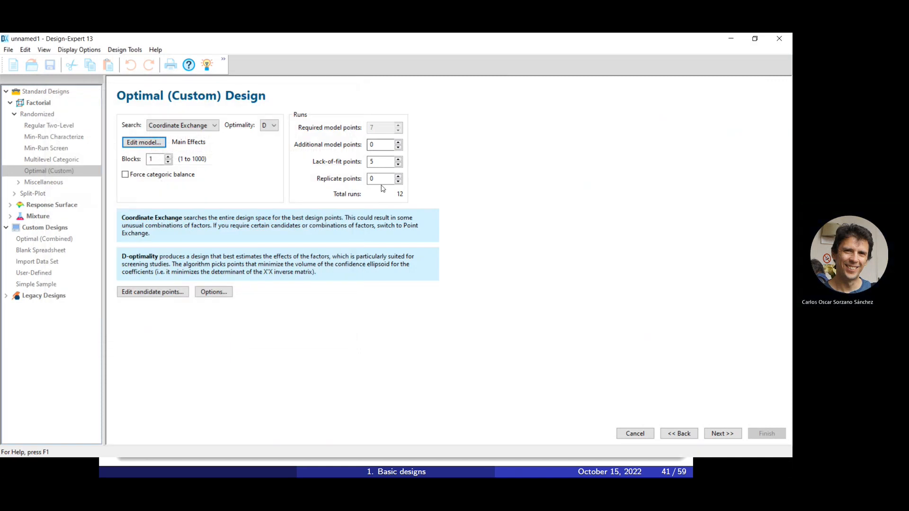
Step: Set the lack-of-fit points to 5 and continue to the response definition
left_click(378, 161)
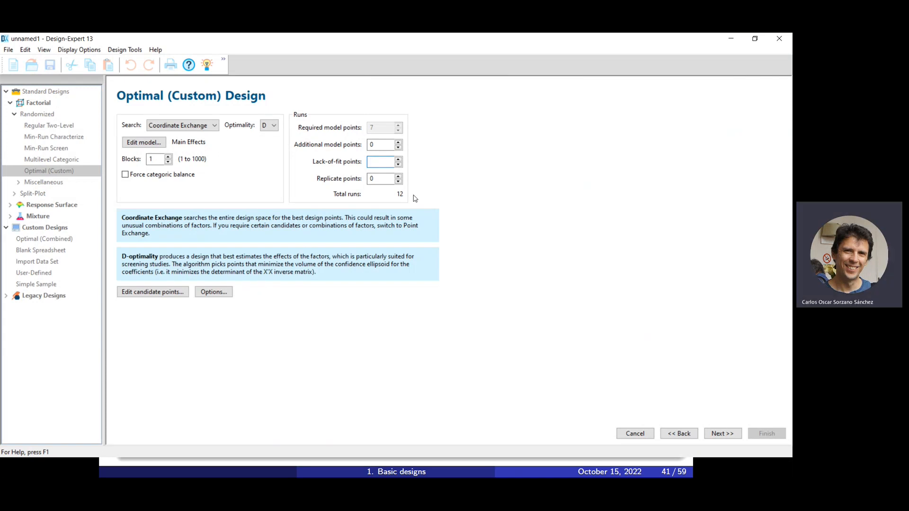
type("5")
left_click(731, 434)
Step: Name the response Weight and calculate the design power with the default signal and noise values
left_click(154, 212)
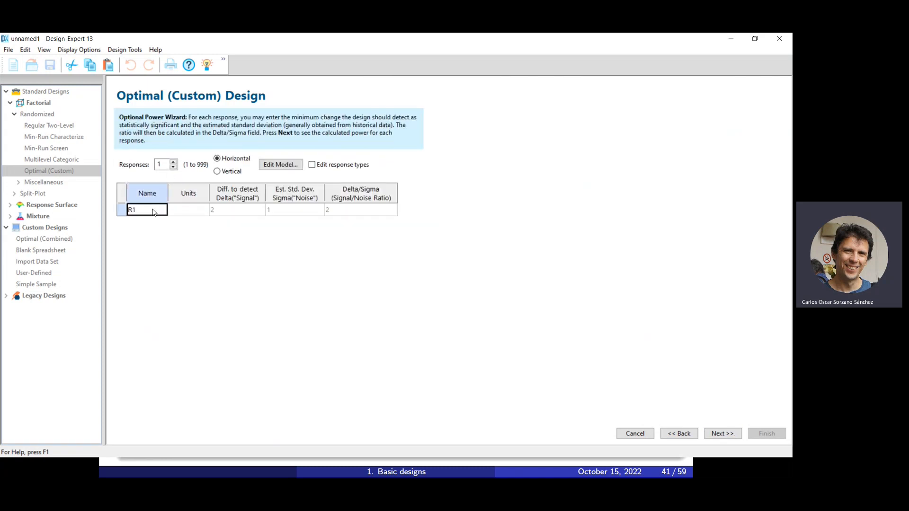
left_click(157, 209)
key("BackSpace")
key("BackSpace")
type("Weight")
left_click(346, 209)
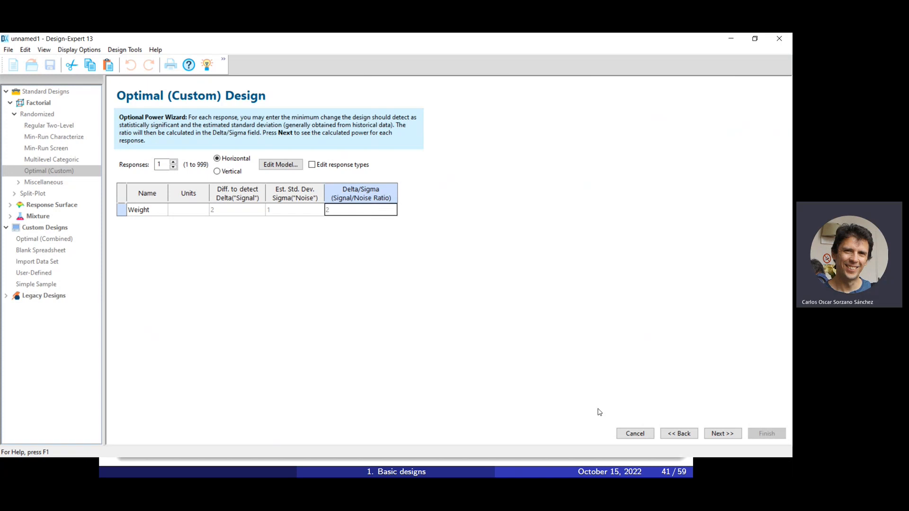
left_click(732, 434)
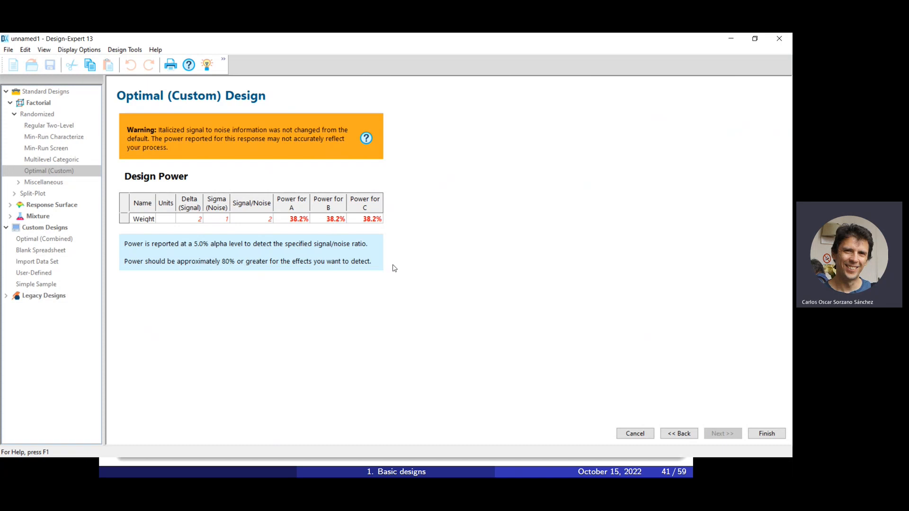
Step: Return to the run settings, raise the lack-of-fit points to 11 and recalculate the design power
left_click(692, 434)
left_click(692, 436)
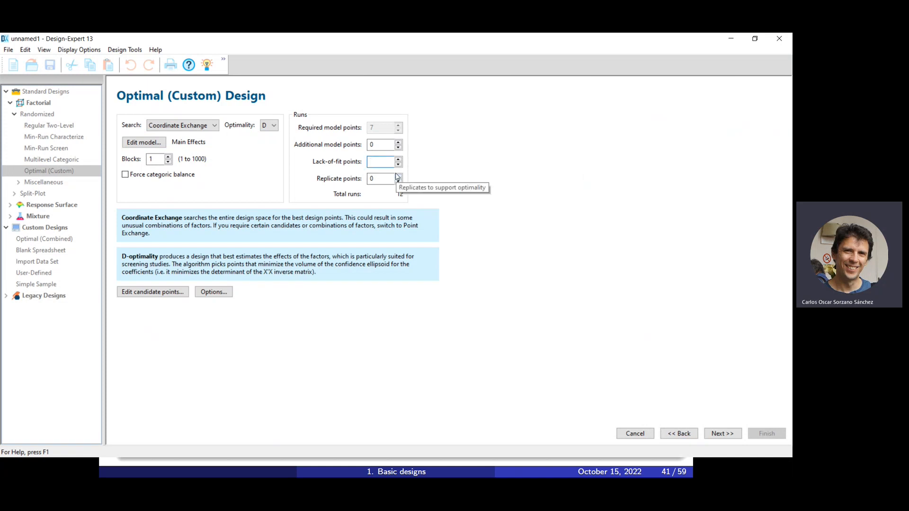
type("10")
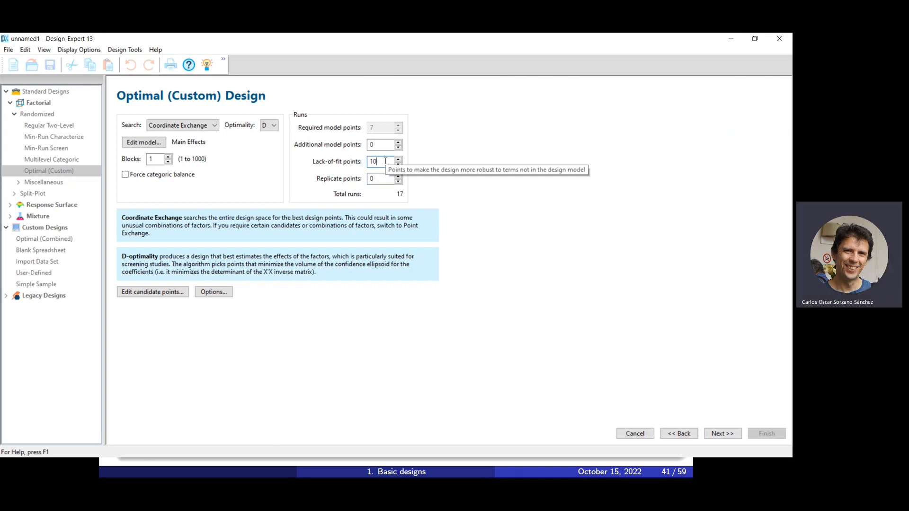
key("BackSpace")
type("1")
left_click(381, 179)
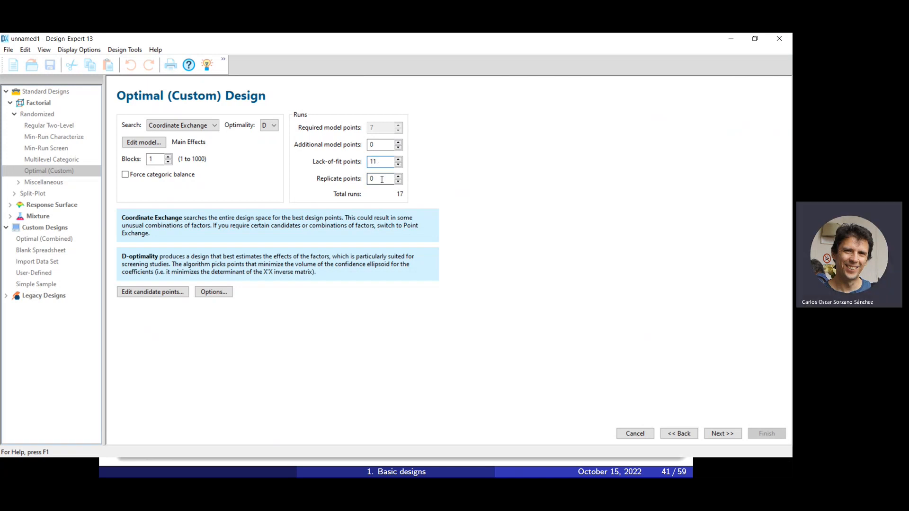
left_click(722, 434)
left_click(728, 435)
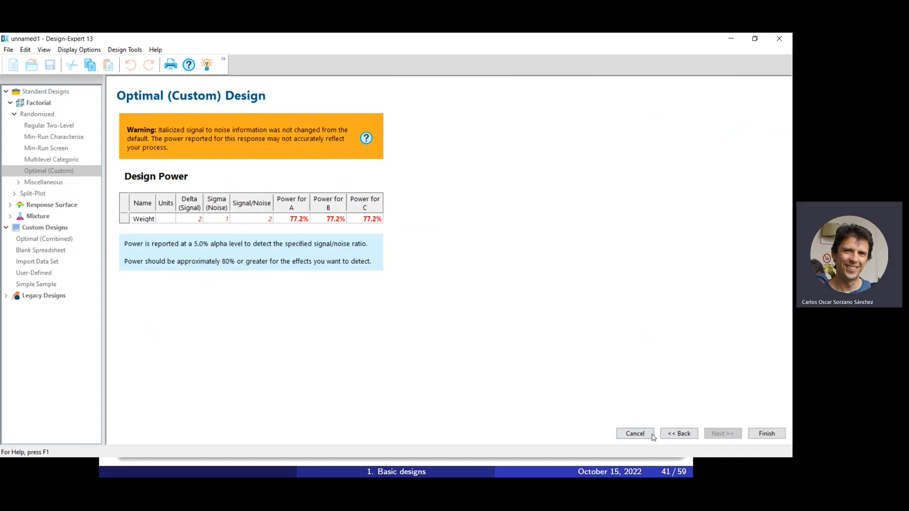
Step: Try 17 lack-of-fit points in the run settings and recalculate the design power
left_click(679, 433)
left_click(680, 434)
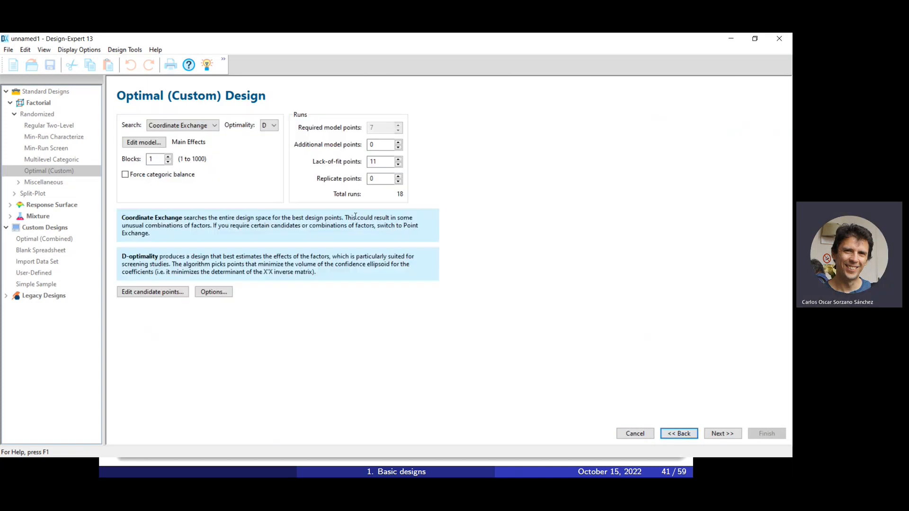
left_click(382, 163)
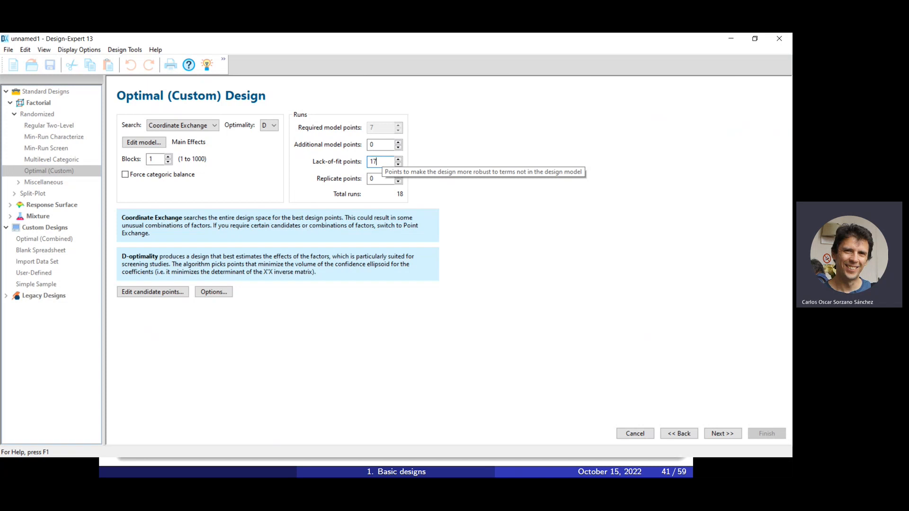
key("Tab")
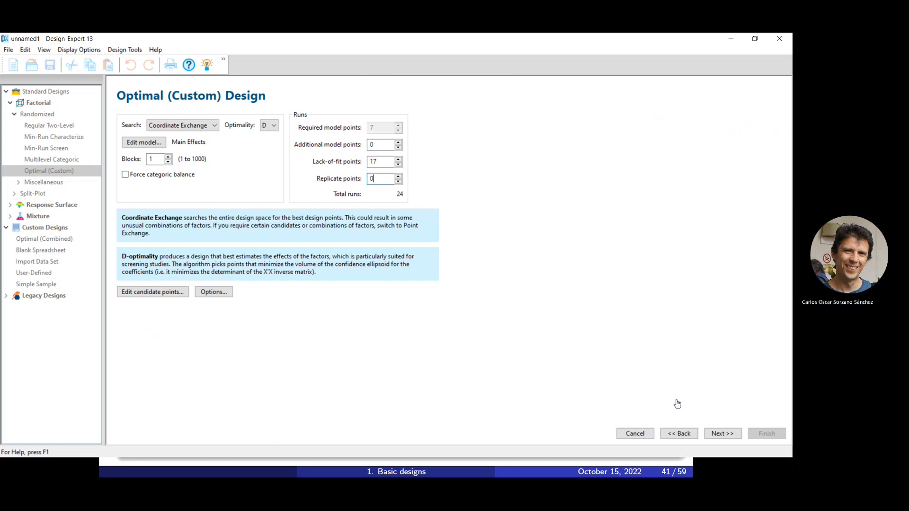
left_click(728, 436)
left_click(730, 435)
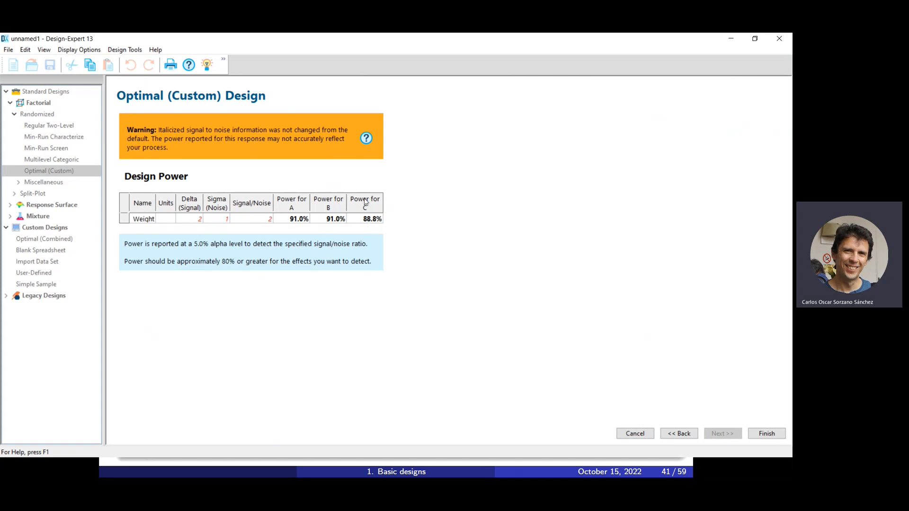
Step: Set the lack-of-fit points to 19, recalculate the power and finish the wizard to generate the design
left_click(694, 434)
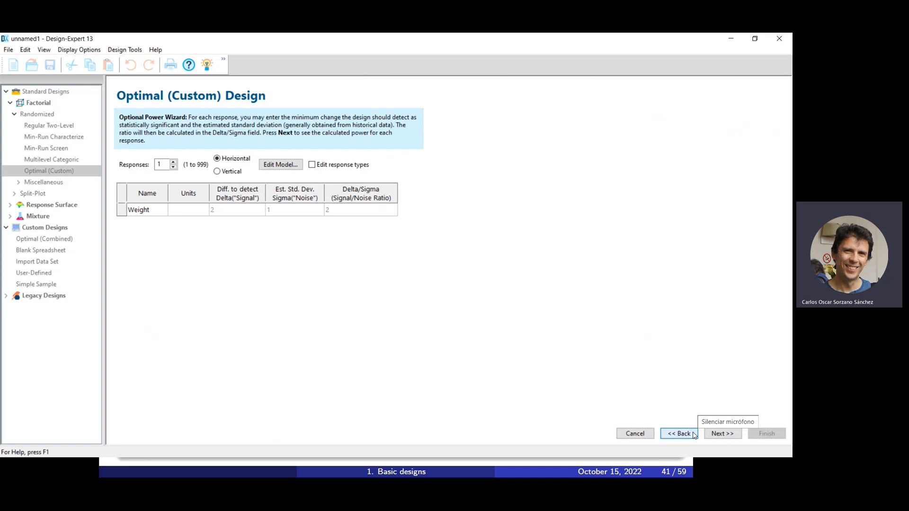
left_click(695, 435)
left_click(388, 163)
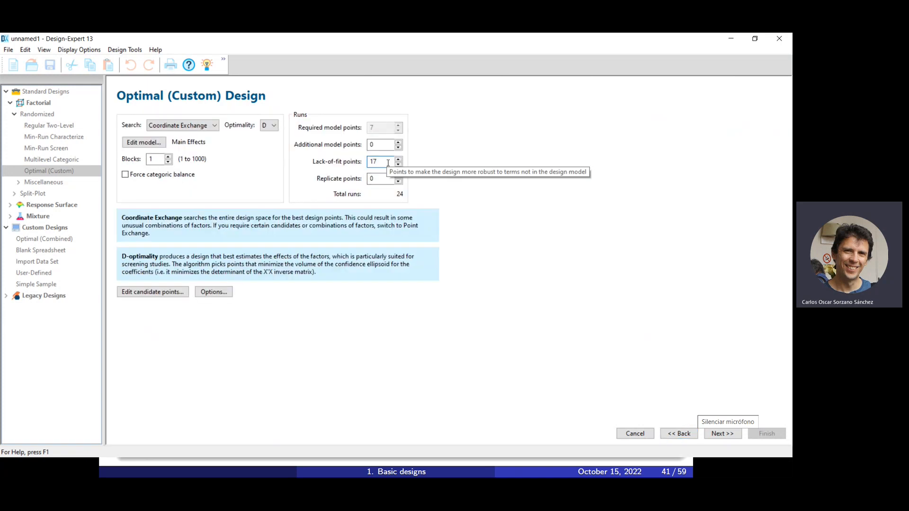
key("BackSpace")
type("9")
key("Tab")
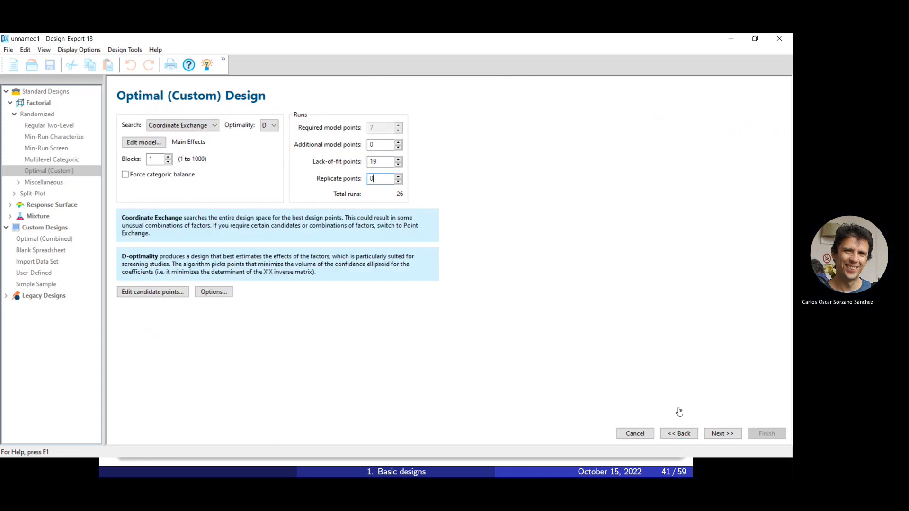
left_click(722, 434)
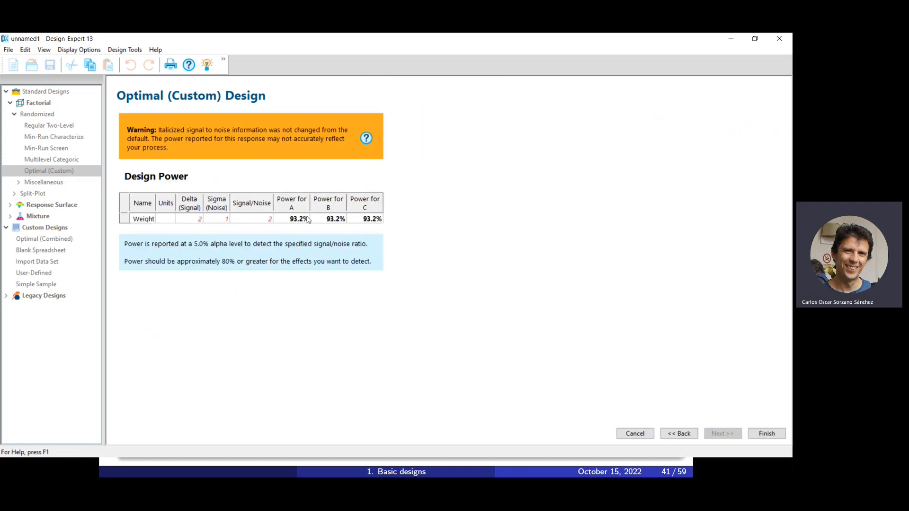
left_click(766, 433)
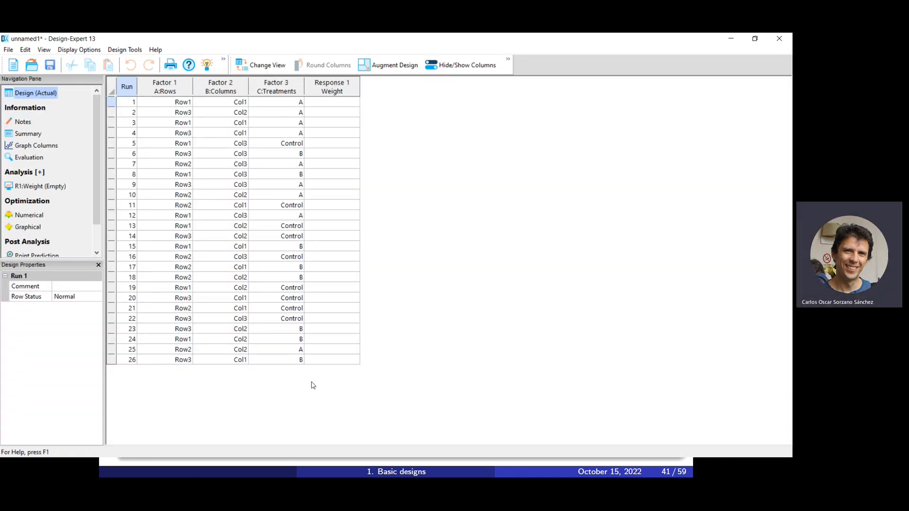
Step: Sort the design runs by Treatments, by Columns and finally by Rows to inspect the factor combinations
left_click(277, 87)
left_click(229, 89)
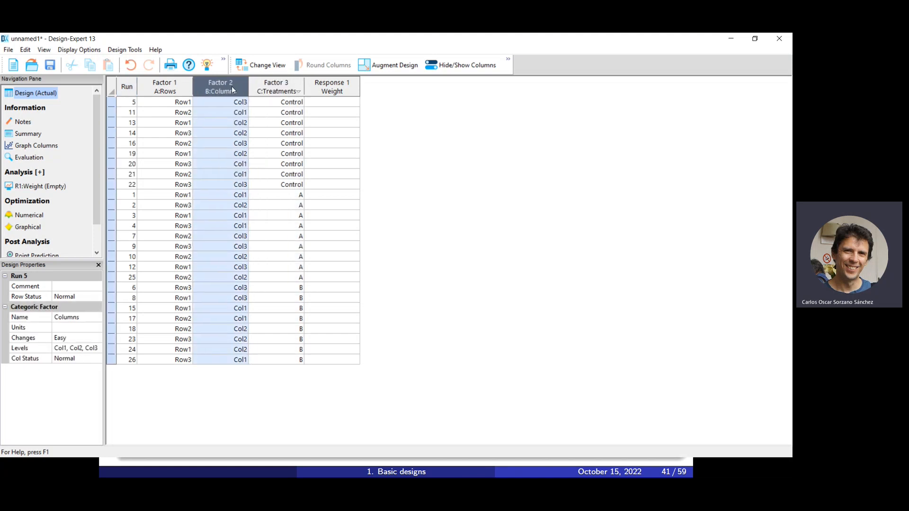
left_click(165, 87)
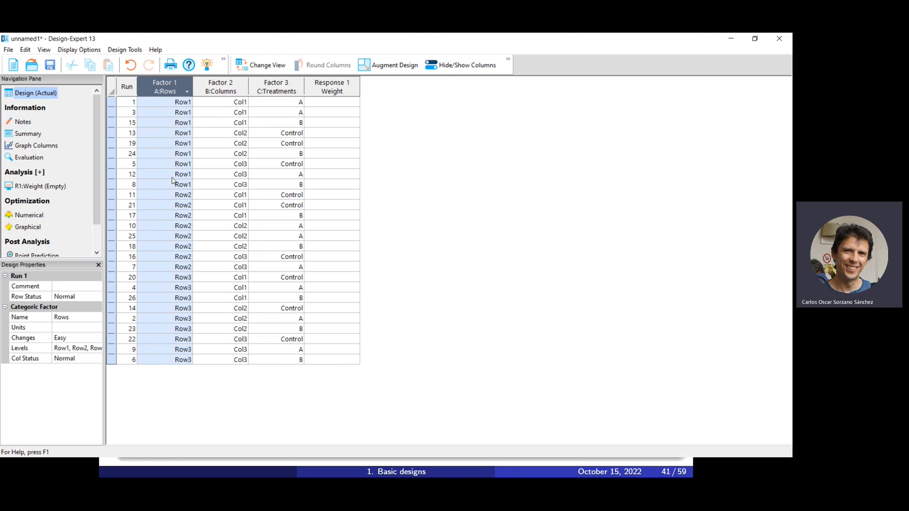
left_click(184, 106)
key("Right")
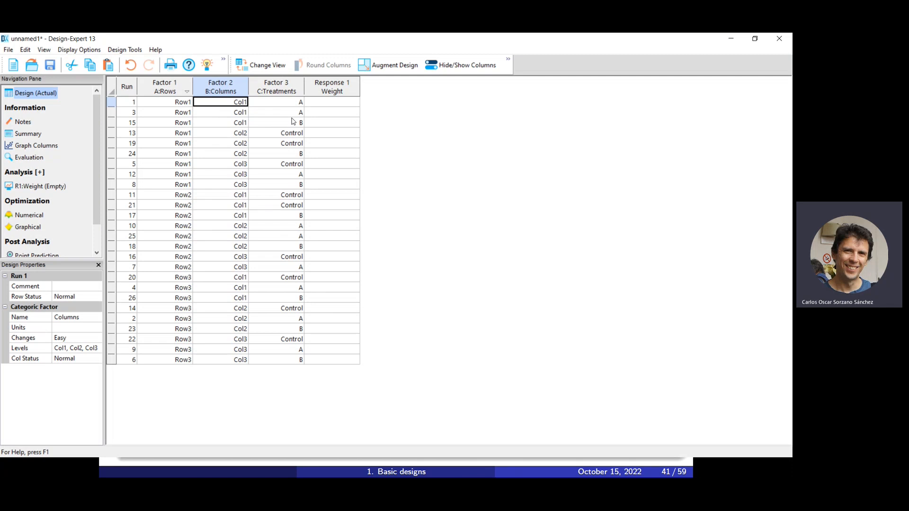
Step: Examine which treatments are assigned to the Row1 runs in Col1, Col3 and Col2 of the design table
left_click(297, 102)
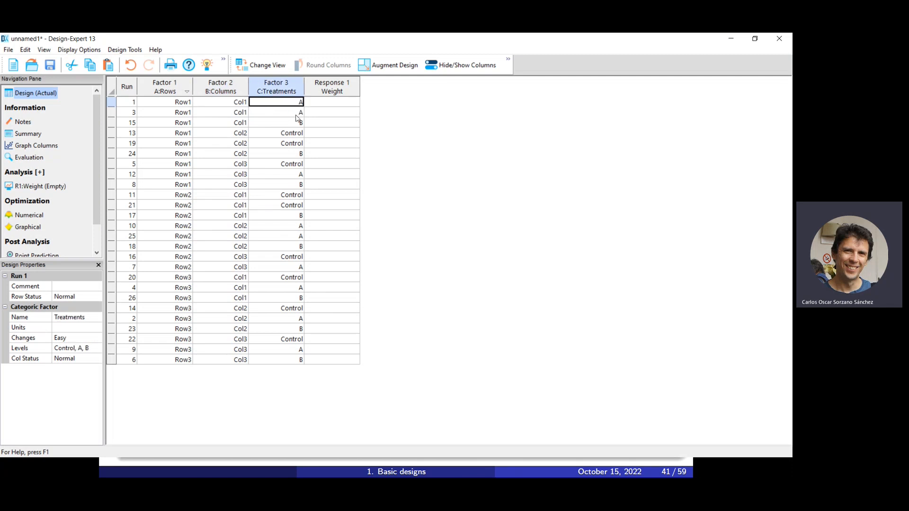
left_click(295, 115)
left_click(297, 125)
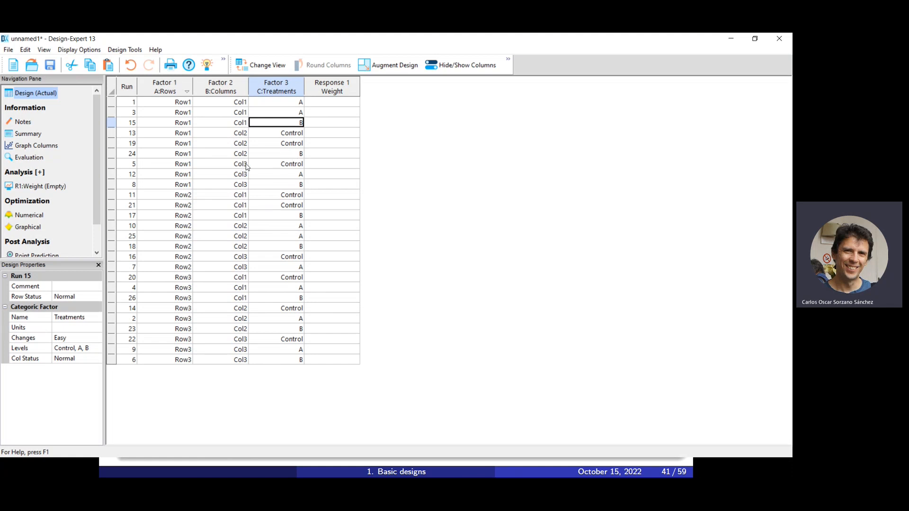
left_click(294, 164)
left_click(297, 175)
left_click(297, 186)
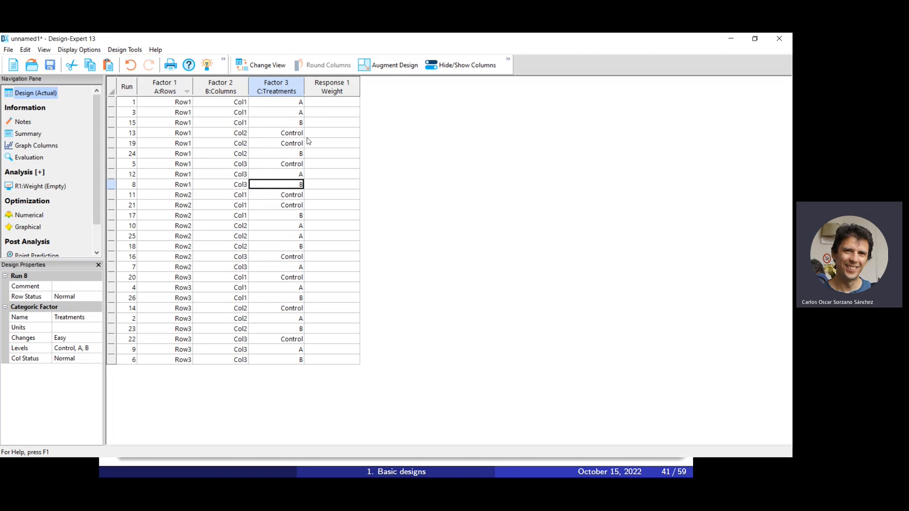
left_click_drag(296, 104, 297, 154)
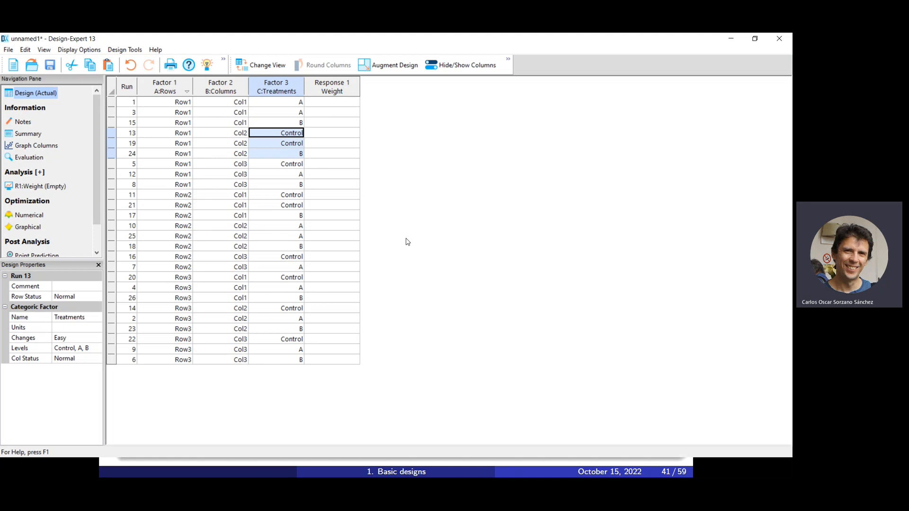
Step: Switch to the Microsoft Teams meeting window and open the additional meeting actions for stopping the recording
key("alt+Tab")
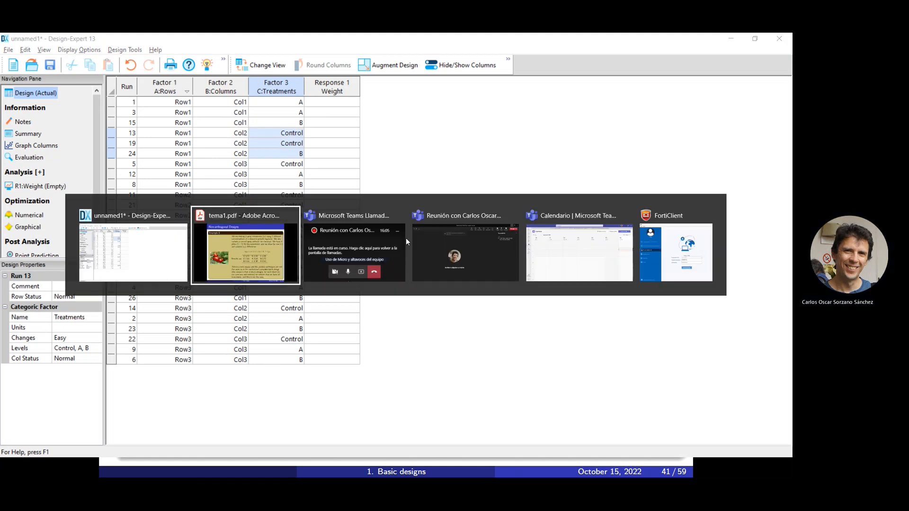
key("alt+Tab")
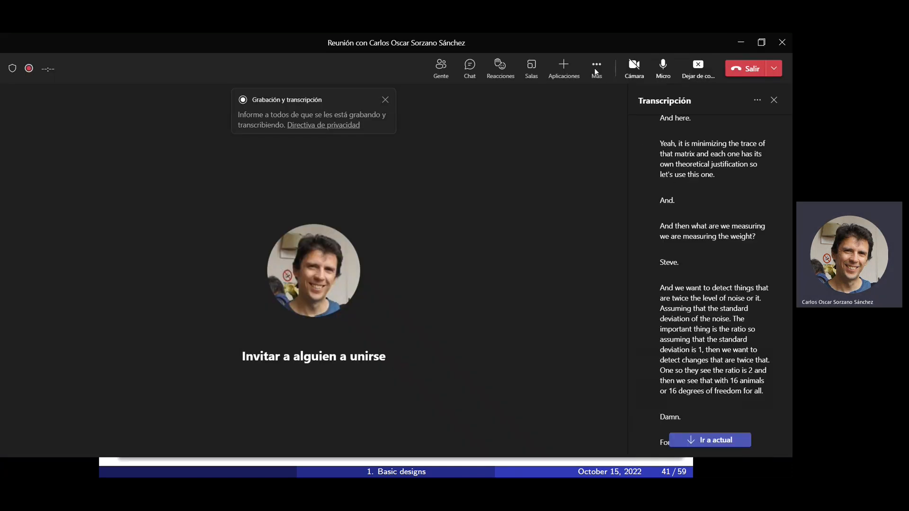
left_click(597, 69)
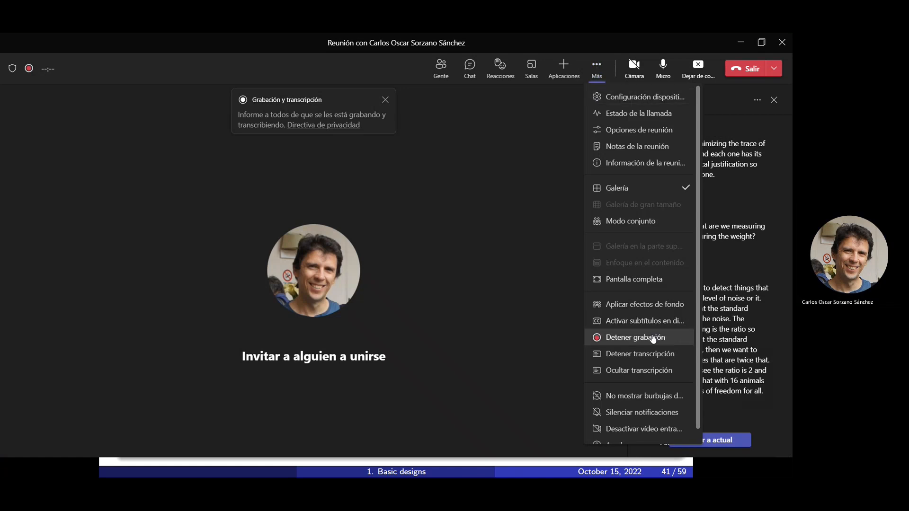